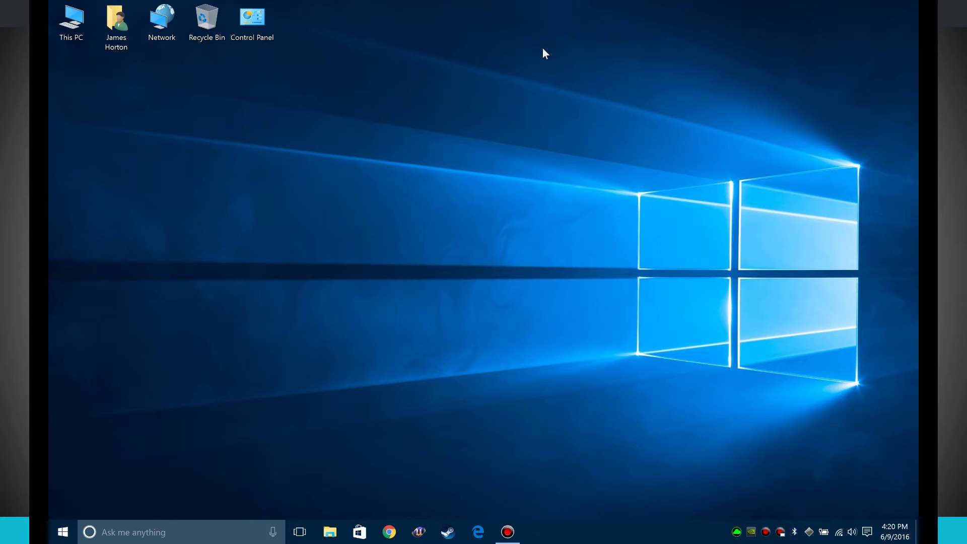
# - Launch Edge, move its window up-left, and scroll through the Start page news feed and back
pyautogui.click(479, 541)
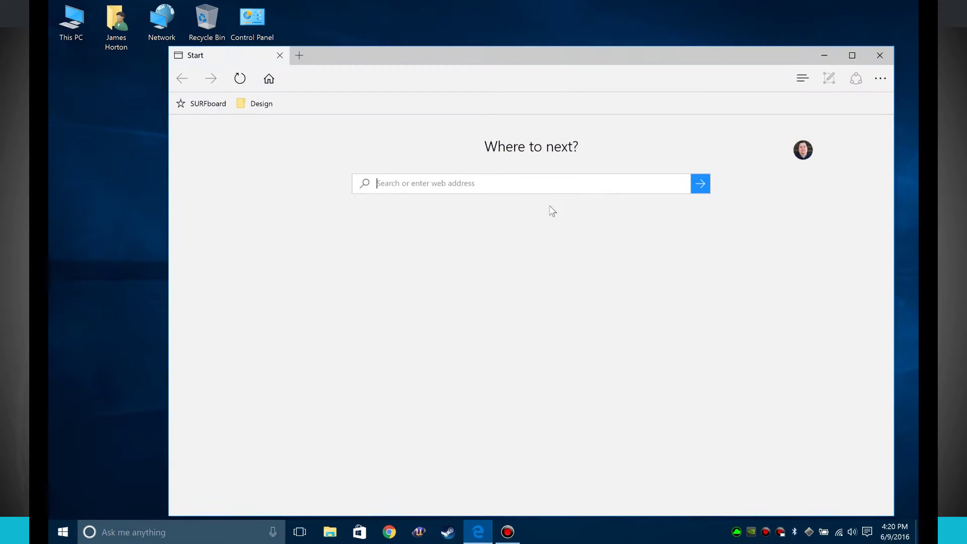
pyautogui.moveTo(572, 53); pyautogui.dragTo(527, 13)
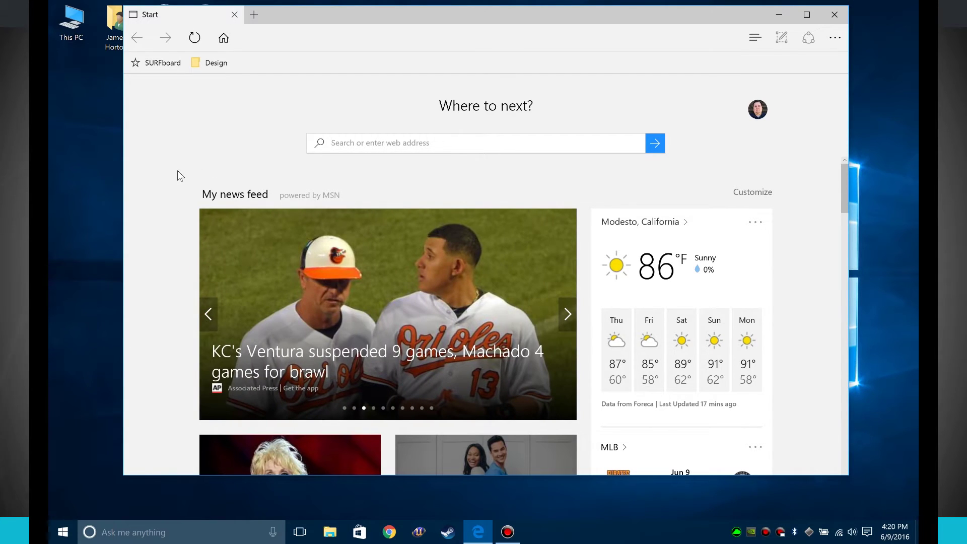
pyautogui.scroll(-6, 655, 227)
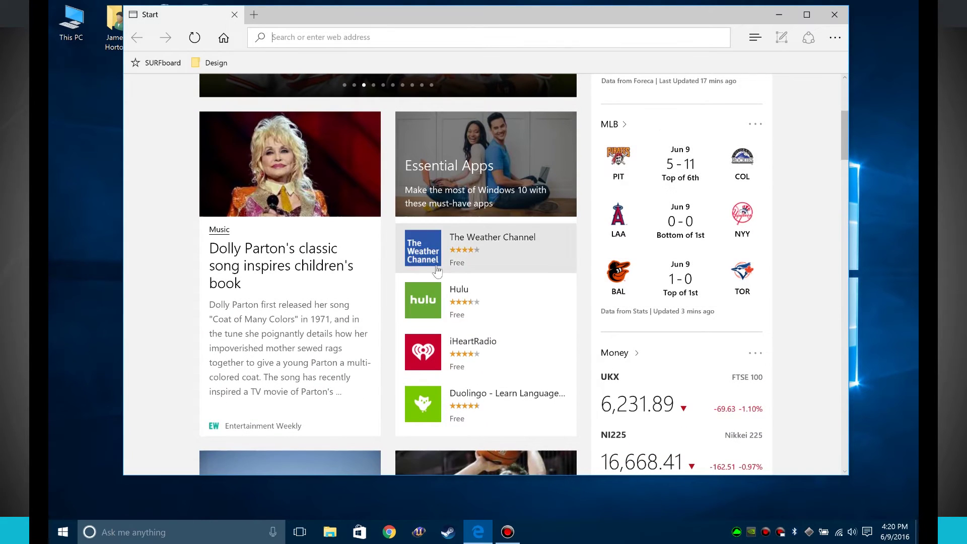
pyautogui.scroll(-4, 504, 328)
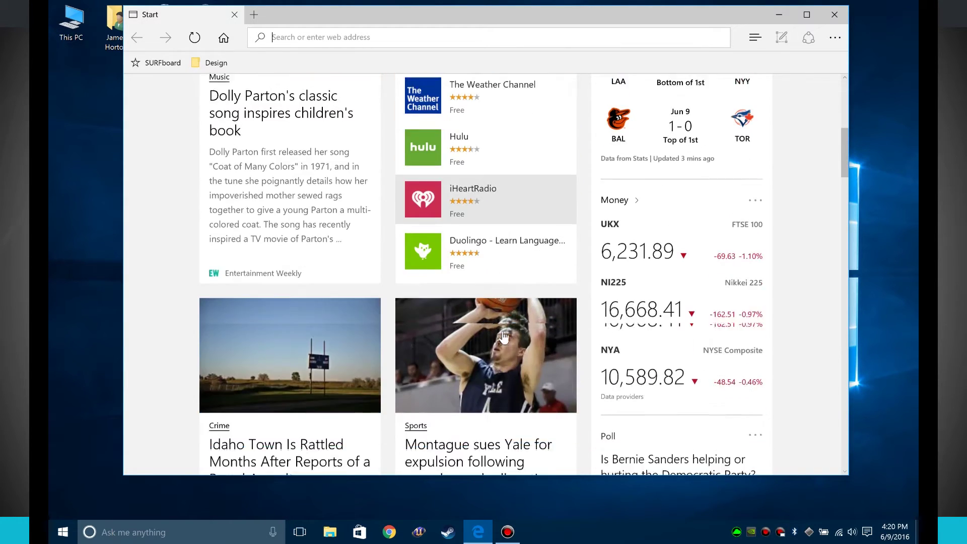
pyautogui.scroll(-12, 421, 305)
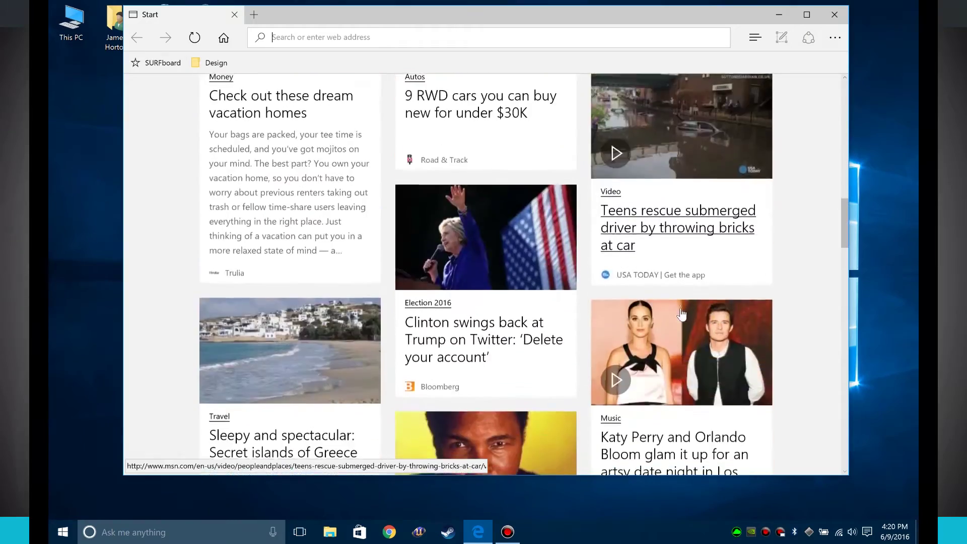
pyautogui.scroll(-5, 705, 301)
pyautogui.scroll(20, 704, 302)
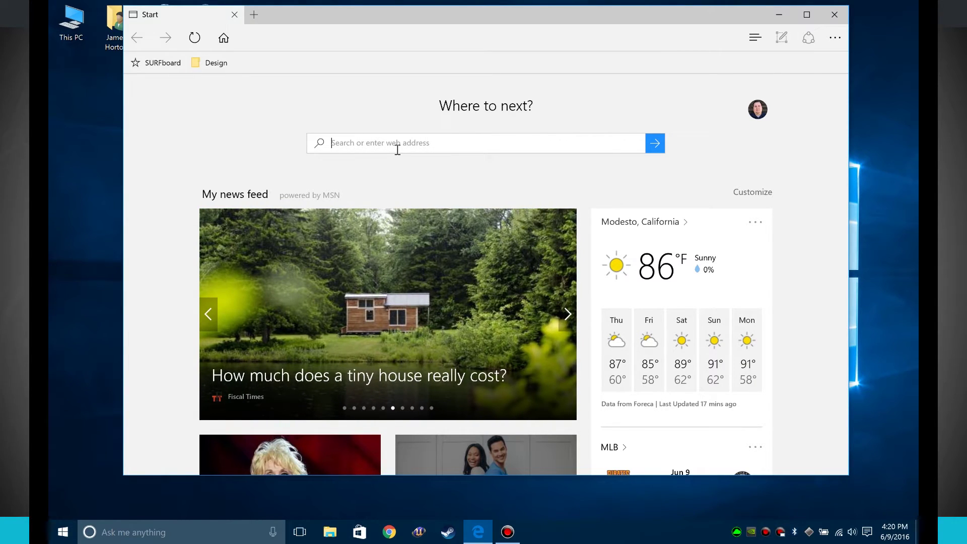
pyautogui.write('funn')
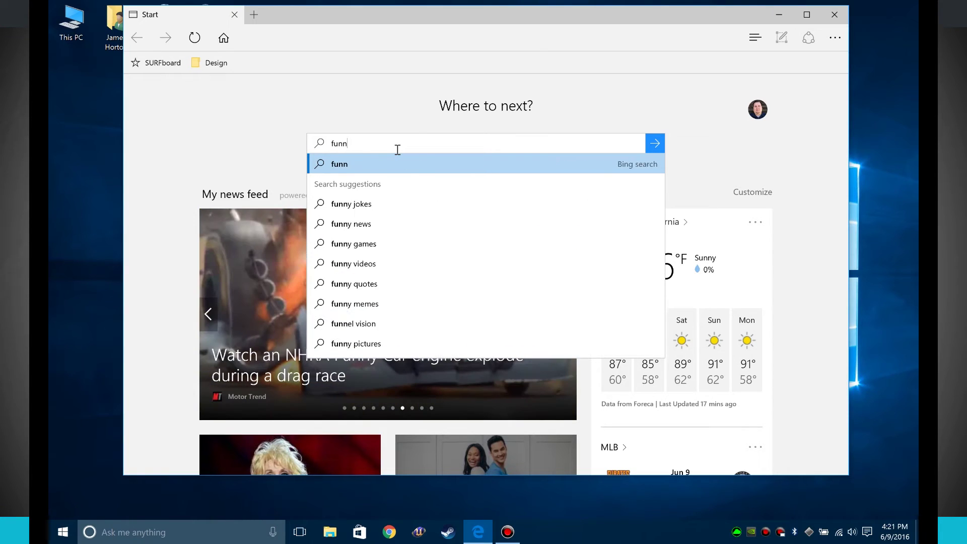
pyautogui.write('y pict')
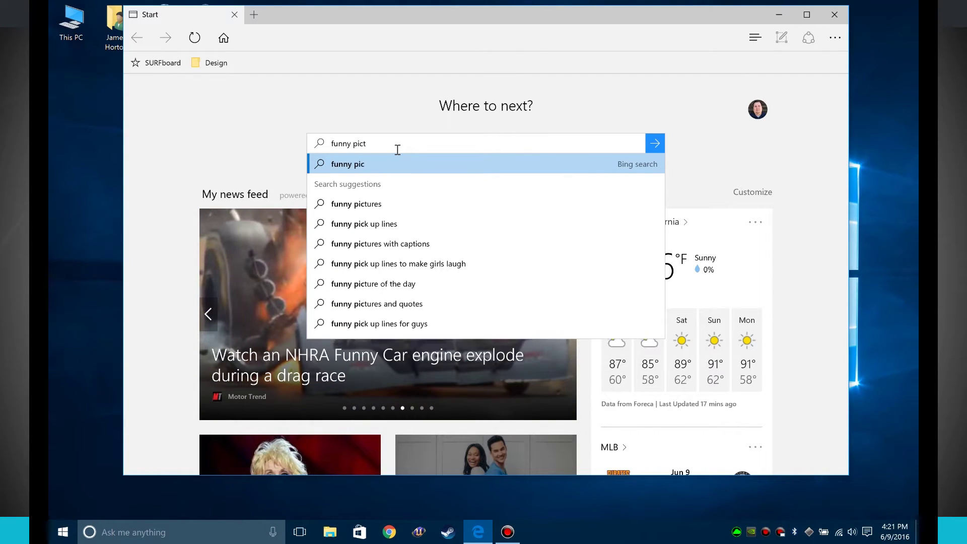
pyautogui.write('ures of cats')
pyautogui.press('Return')
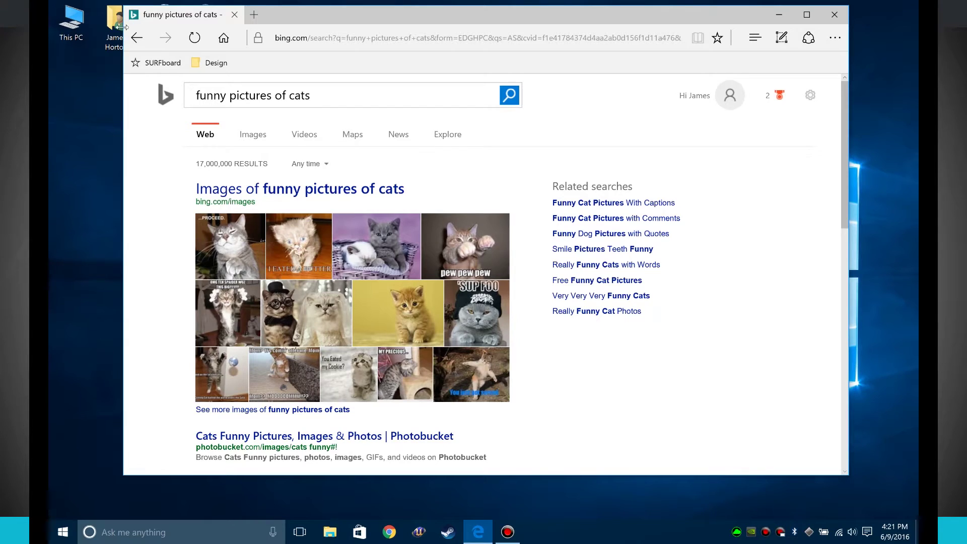
pyautogui.click(137, 37)
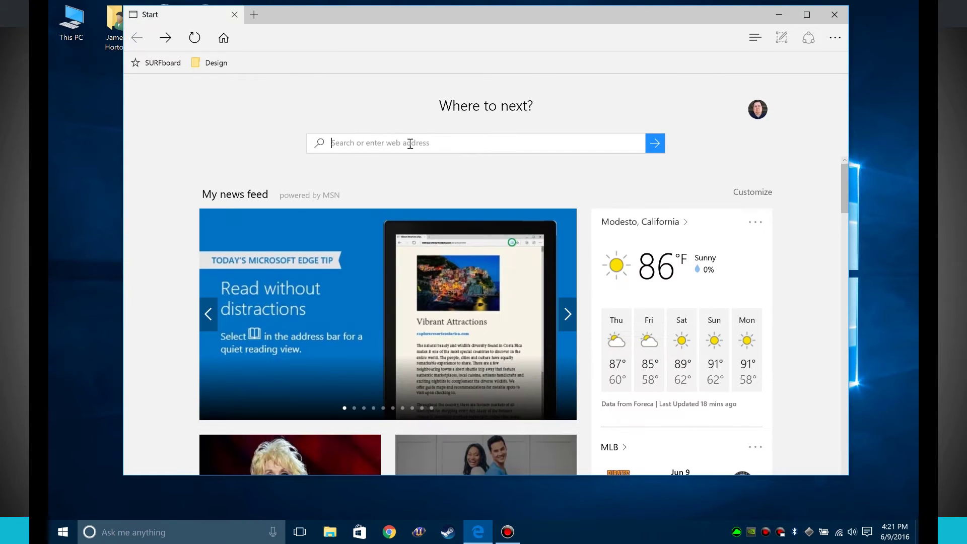
pyautogui.write('facebook.co')
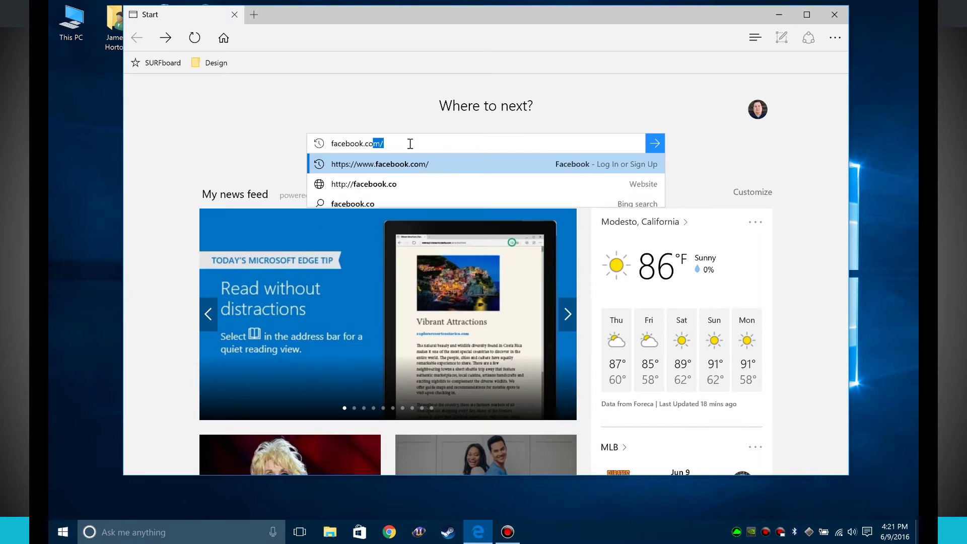
pyautogui.press('Return')
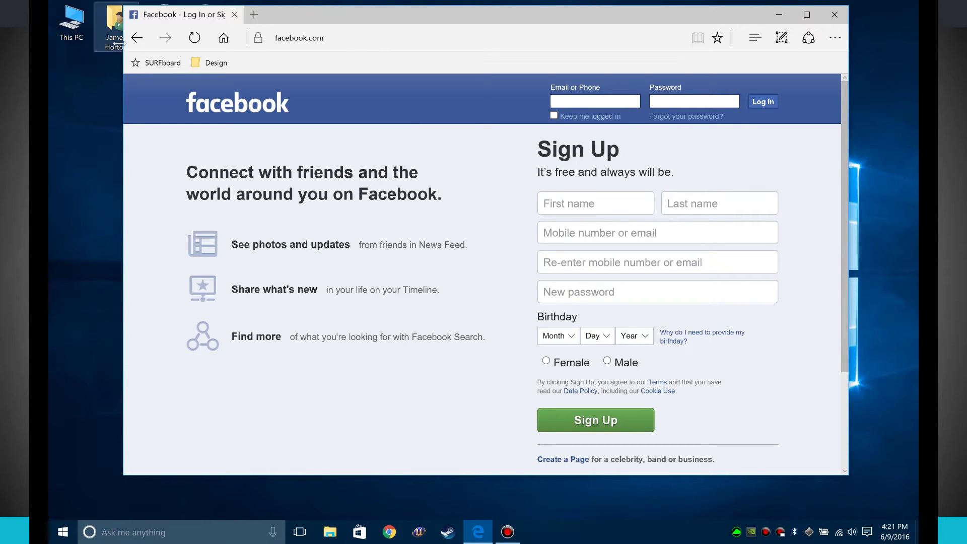
pyautogui.click(136, 37)
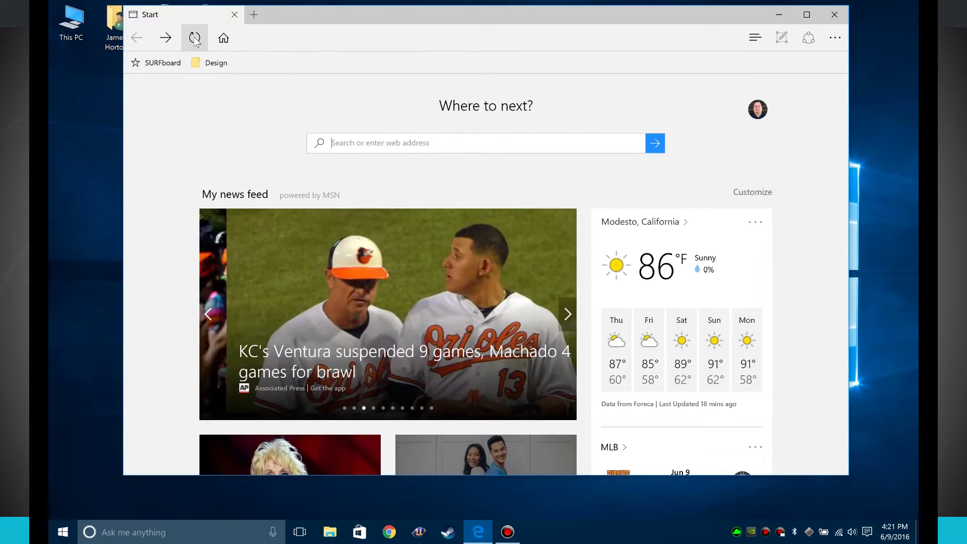
pyautogui.click(220, 41)
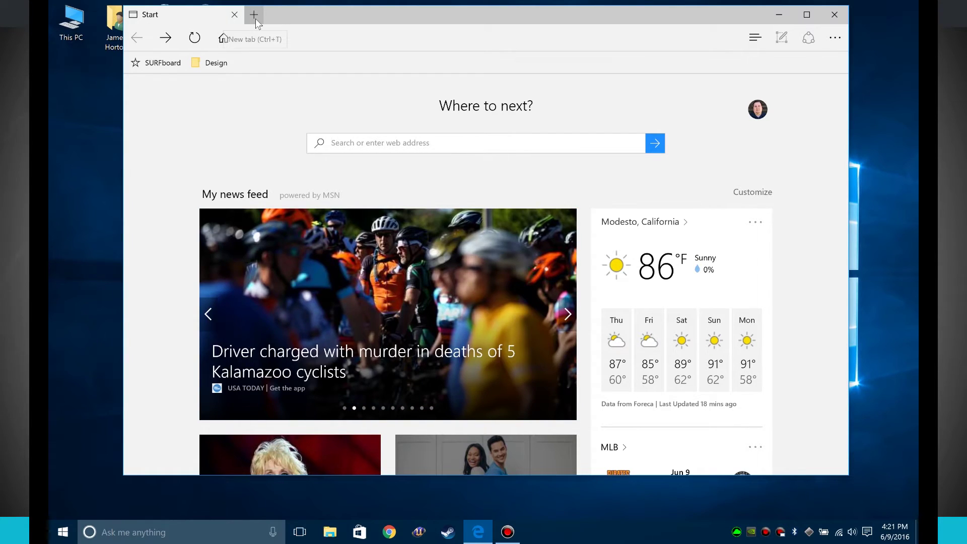
pyautogui.click(255, 19)
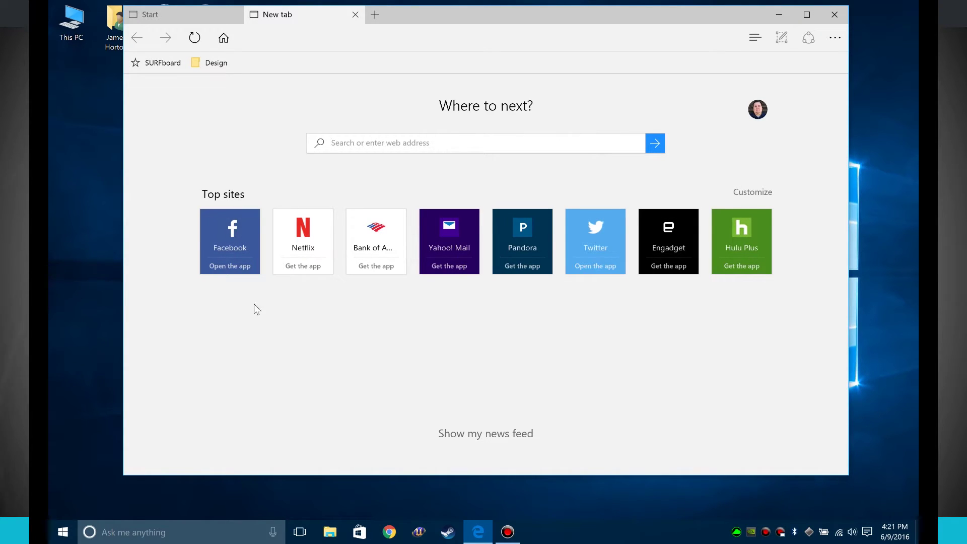
# - Open Facebook and Twitter from Top sites in new tabs, then launch and close the Facebook app
pyautogui.click(225, 242)
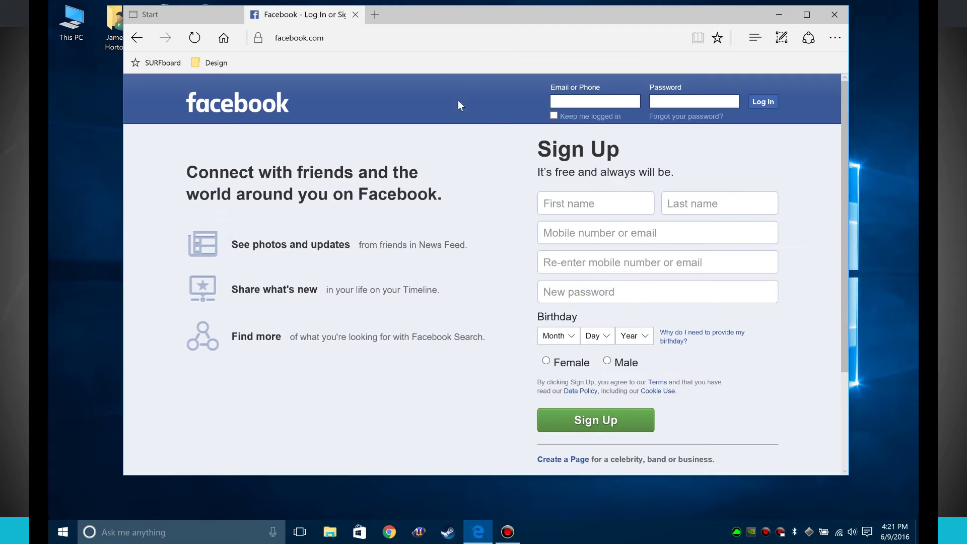
pyautogui.click(374, 14)
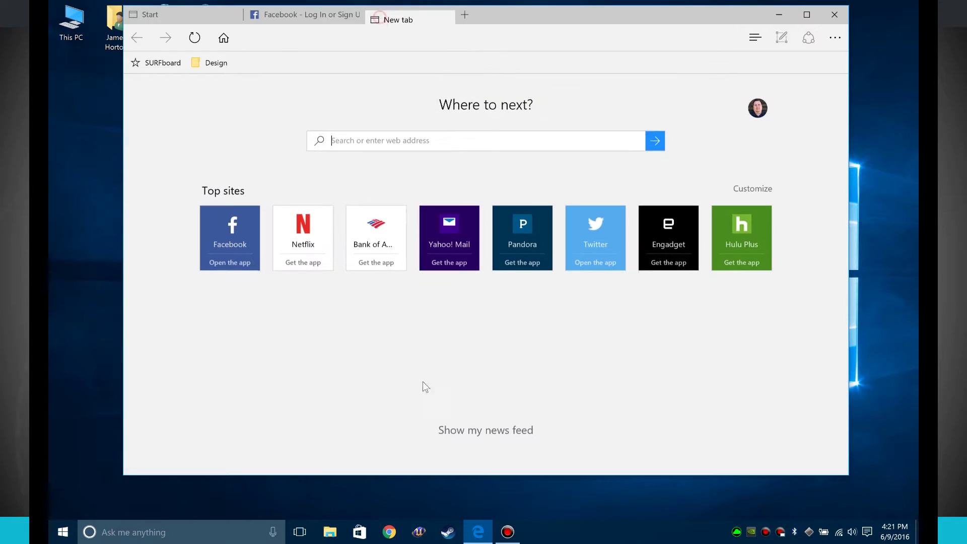
pyautogui.click(582, 236)
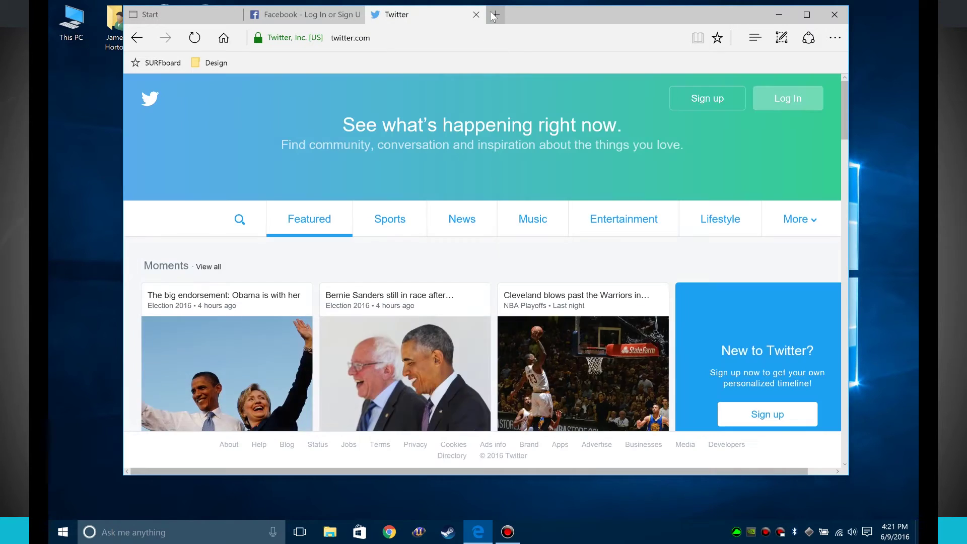
pyautogui.click(494, 15)
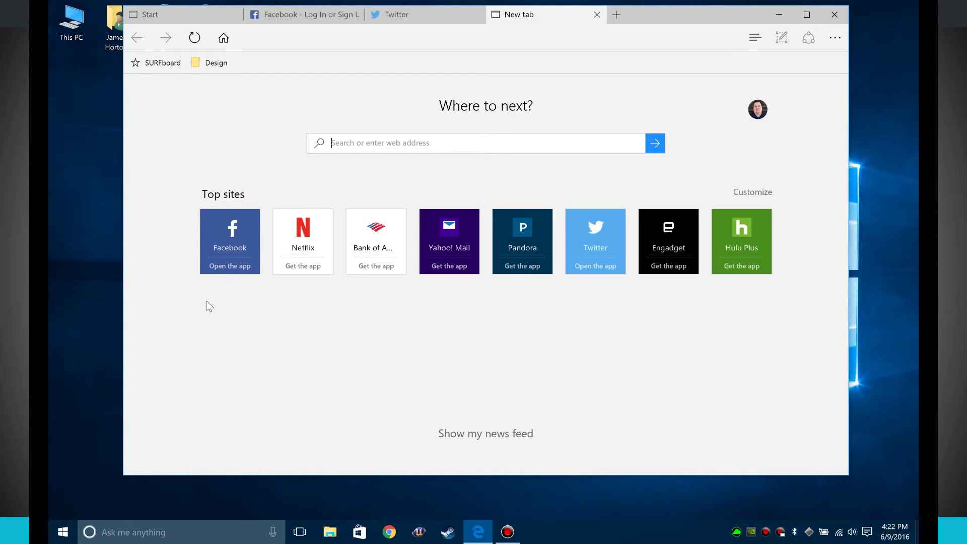
pyautogui.click(230, 267)
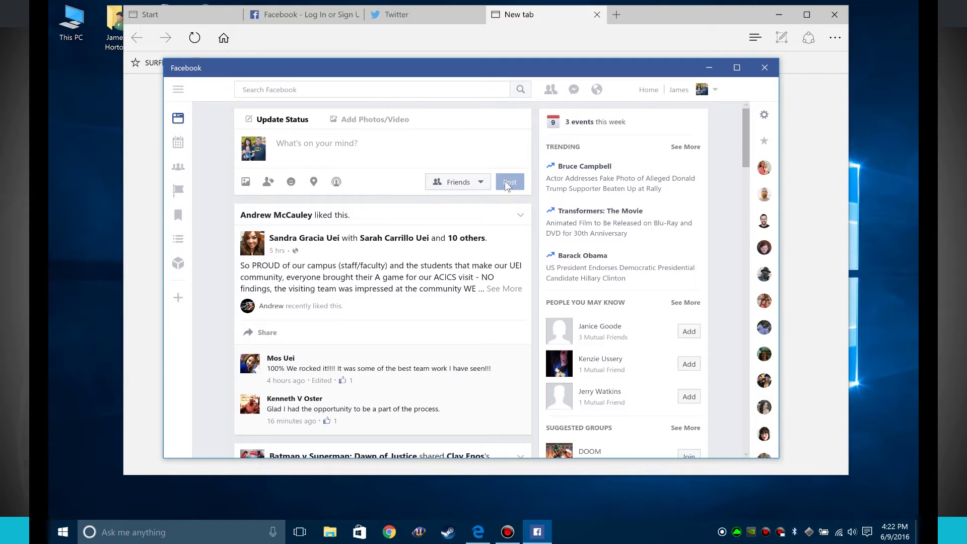
pyautogui.click(765, 68)
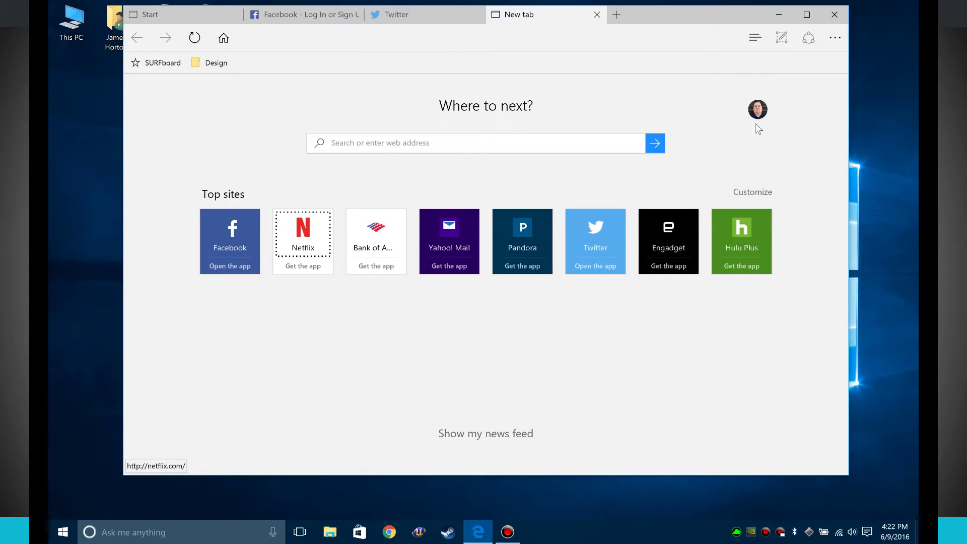
# - Browse the hub's favorites, reading list, history and downloads, pinning the downloads pane open
pyautogui.click(755, 39)
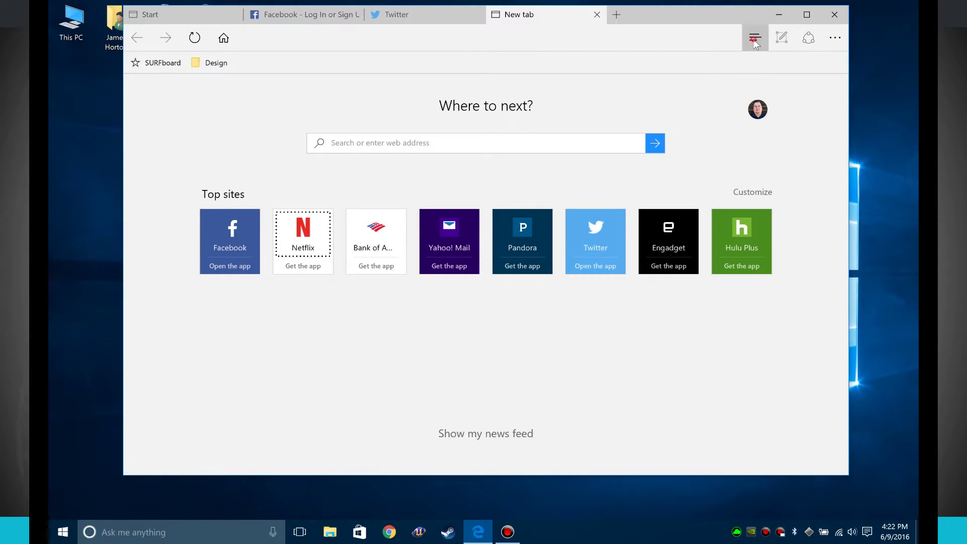
pyautogui.click(671, 88)
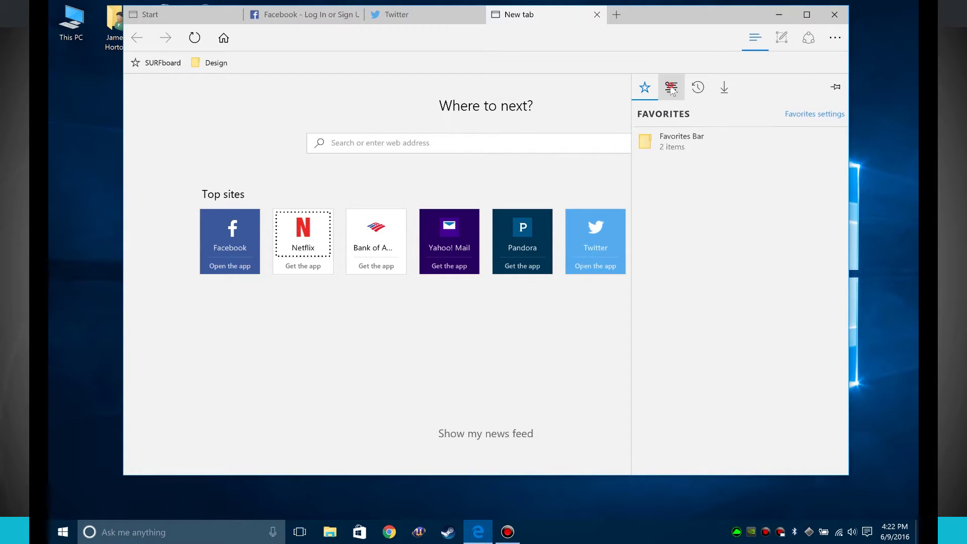
pyautogui.click(698, 88)
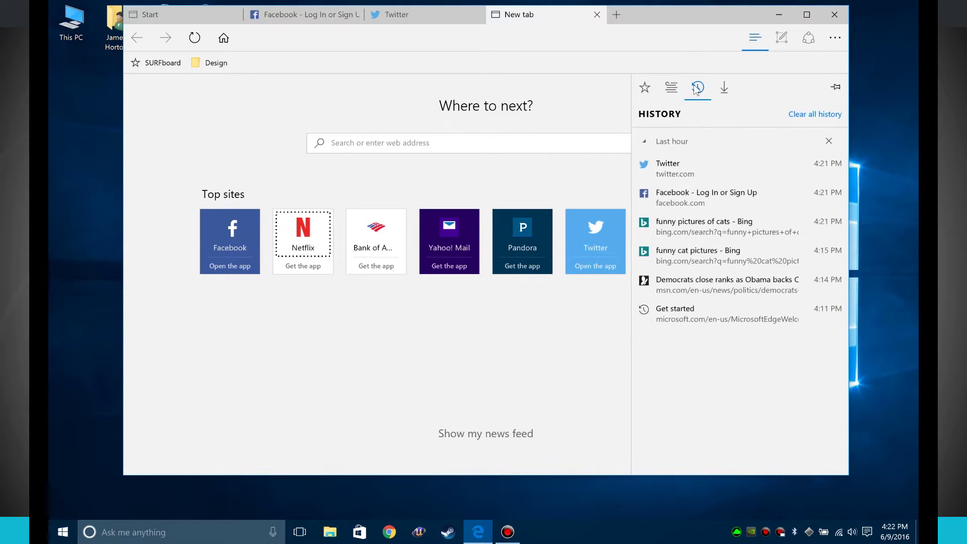
pyautogui.click(719, 86)
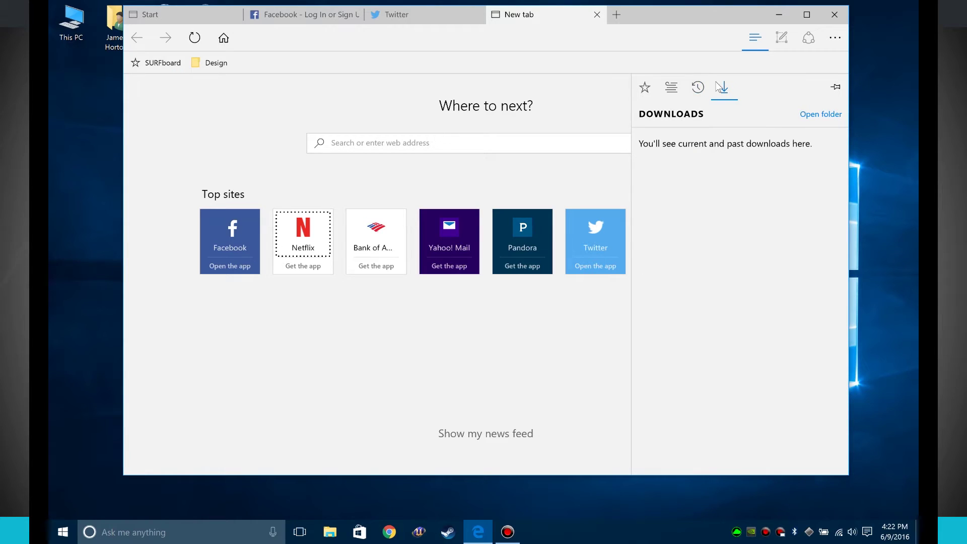
pyautogui.click(836, 87)
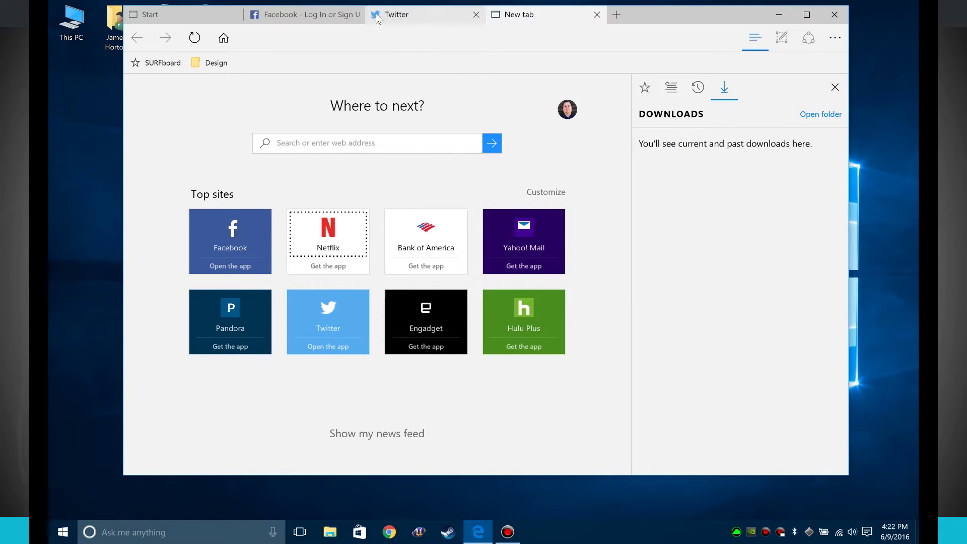
# - Cycle through the tabs, close the extra new tab and downloads pane, and return to Facebook
pyautogui.click(320, 15)
pyautogui.click(453, 14)
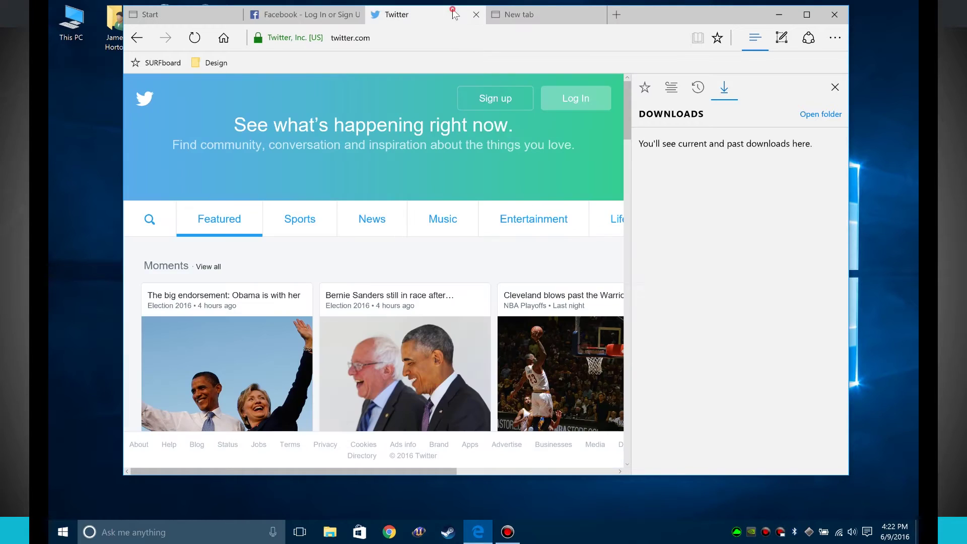
pyautogui.click(170, 18)
pyautogui.click(307, 14)
pyautogui.click(439, 15)
pyautogui.click(515, 17)
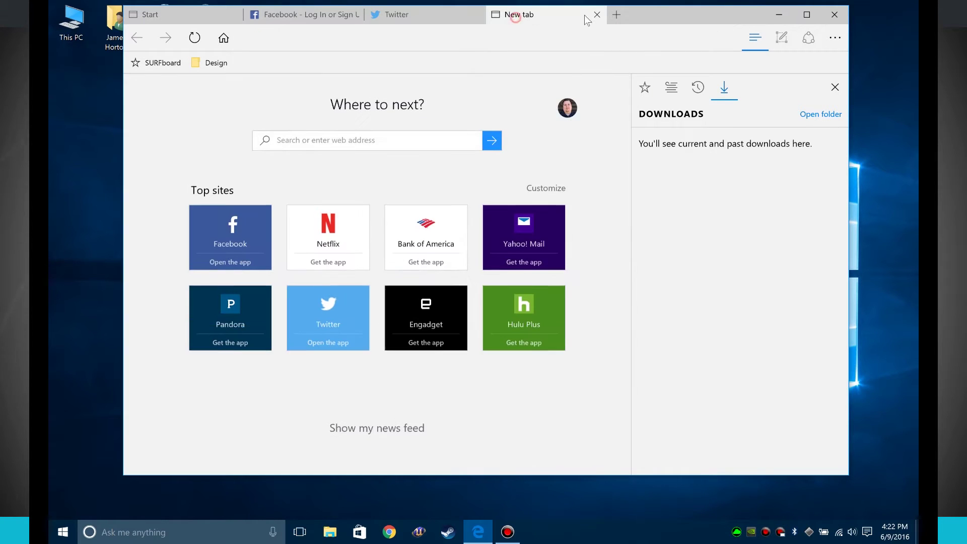
pyautogui.click(597, 15)
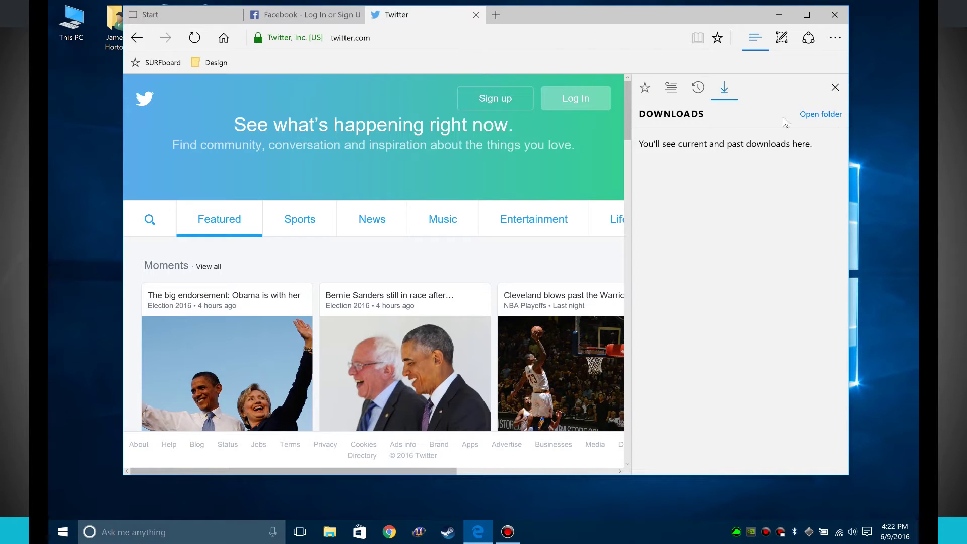
pyautogui.click(839, 93)
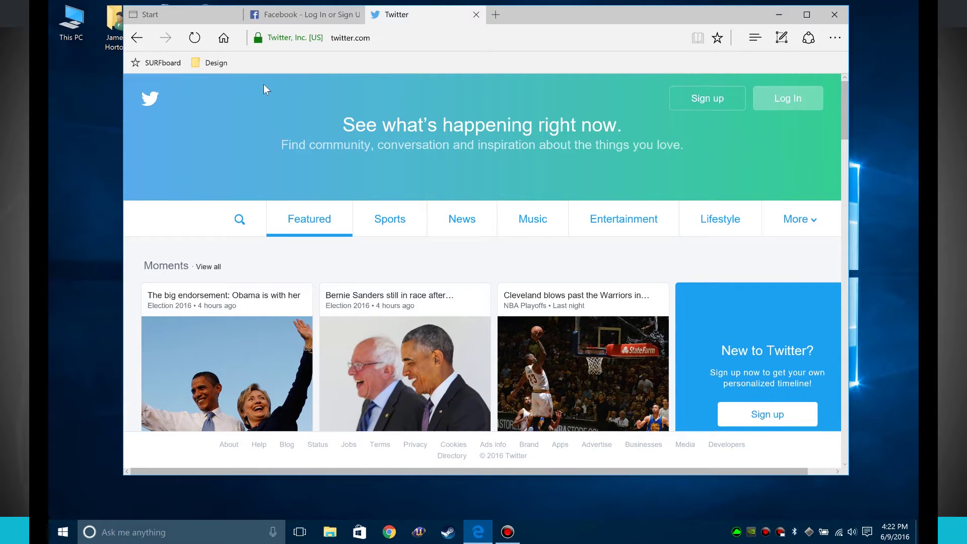
pyautogui.click(171, 15)
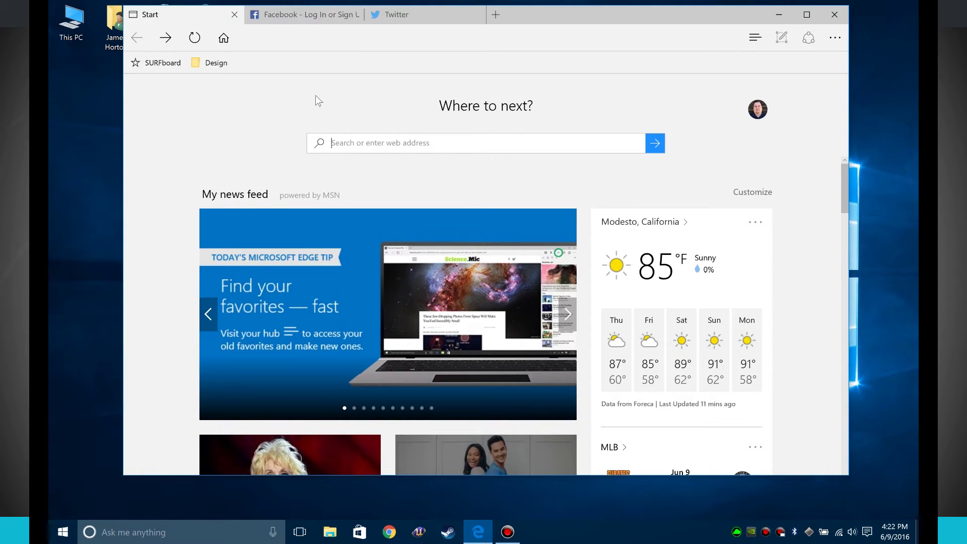
pyautogui.click(315, 20)
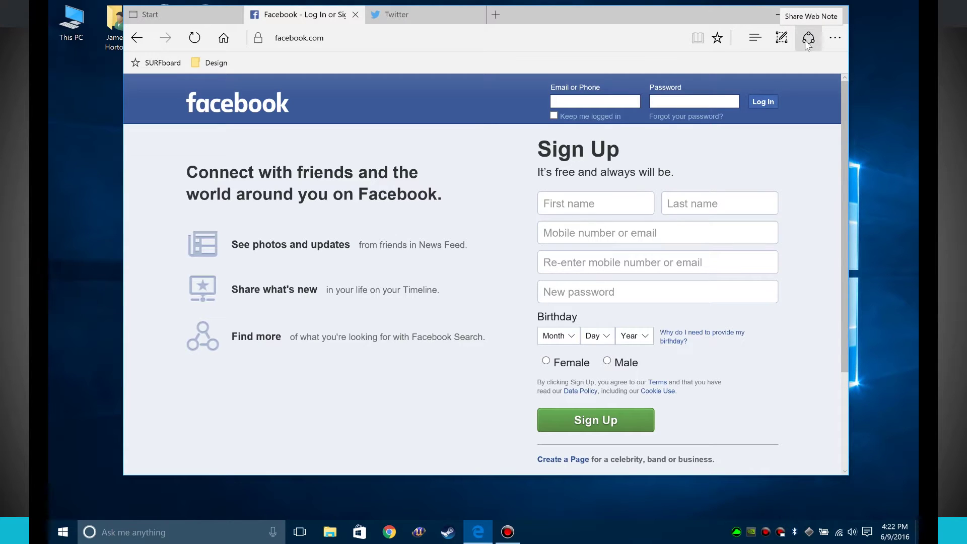
# - Start a web note and draw a blue ink doodle on the Facebook page
pyautogui.click(783, 39)
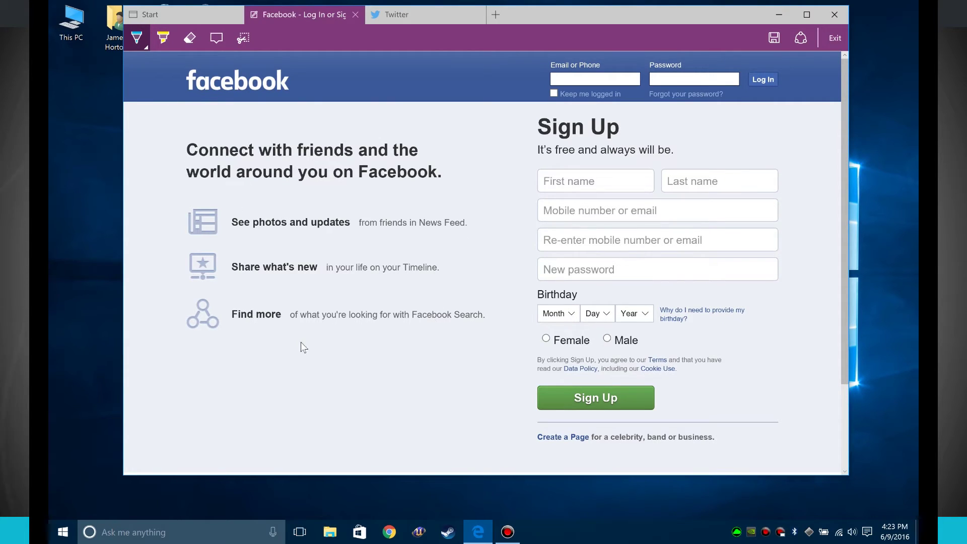
pyautogui.moveTo(300, 343); pyautogui.dragTo(297, 389)
pyautogui.moveTo(332, 332); pyautogui.dragTo(330, 392)
pyautogui.moveTo(270, 388)
pyautogui.mouseDown()
pyautogui.moveTo(387, 418)
pyautogui.moveTo(388, 411)
pyautogui.moveTo(402, 432)
pyautogui.moveTo(413, 360)
pyautogui.moveTo(398, 434)
pyautogui.moveTo(386, 438)
pyautogui.mouseUp()
# - Highlight the headline, Sign Up button, name fields and Sign Up heading in yellow
pyautogui.click(162, 37)
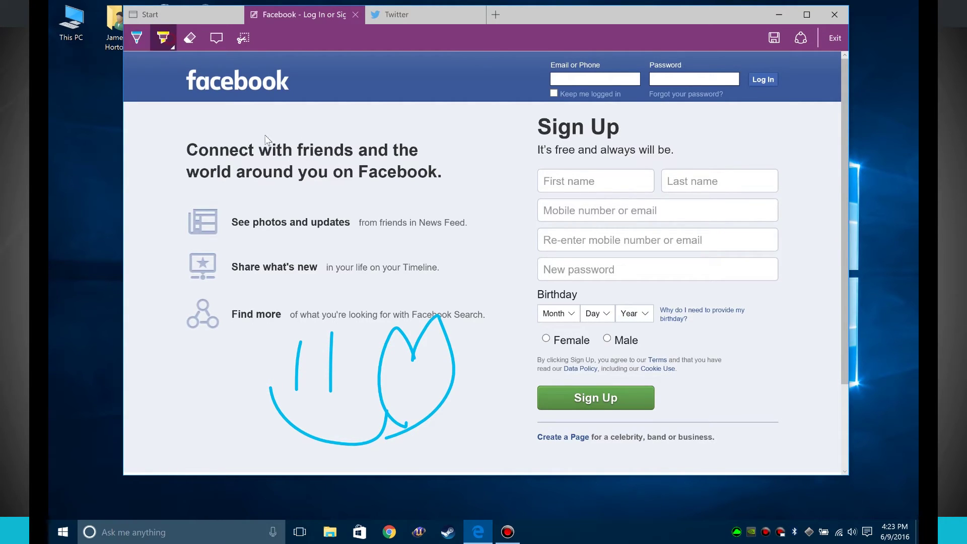
pyautogui.moveTo(177, 150)
pyautogui.mouseDown()
pyautogui.moveTo(418, 152)
pyautogui.moveTo(436, 177)
pyautogui.moveTo(172, 173)
pyautogui.mouseUp()
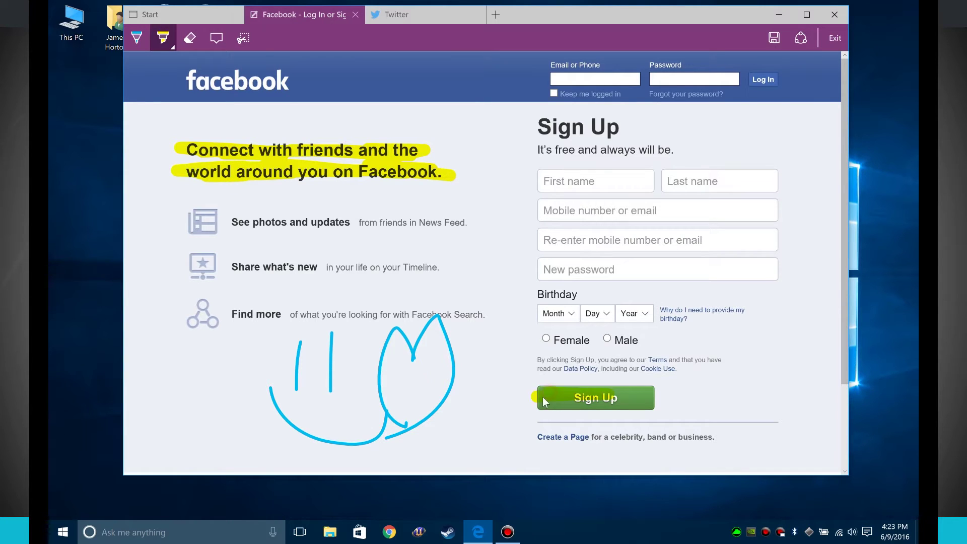
pyautogui.moveTo(633, 395)
pyautogui.mouseDown()
pyautogui.moveTo(651, 398)
pyautogui.moveTo(589, 411)
pyautogui.moveTo(574, 383)
pyautogui.moveTo(619, 400)
pyautogui.mouseUp()
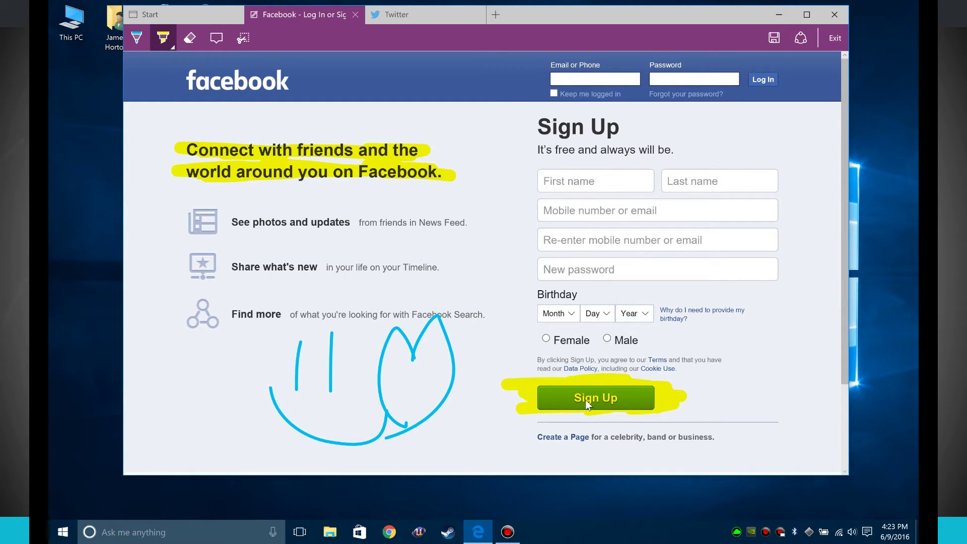
pyautogui.moveTo(545, 184)
pyautogui.mouseDown()
pyautogui.moveTo(605, 185)
pyautogui.moveTo(636, 170)
pyautogui.moveTo(636, 188)
pyautogui.moveTo(668, 180)
pyautogui.mouseUp()
pyautogui.moveTo(590, 191)
pyautogui.mouseDown()
pyautogui.moveTo(659, 187)
pyautogui.moveTo(678, 170)
pyautogui.moveTo(724, 173)
pyautogui.moveTo(732, 193)
pyautogui.moveTo(774, 171)
pyautogui.mouseUp()
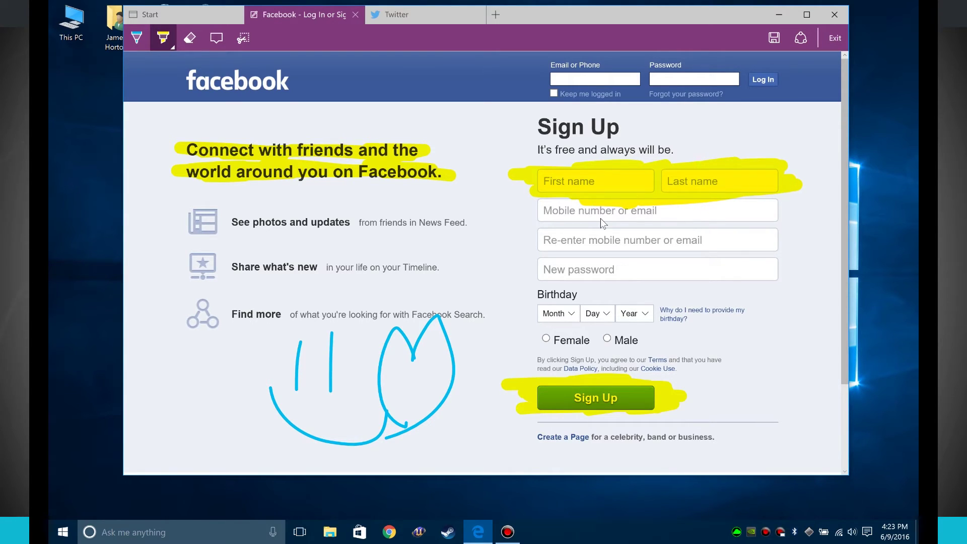
pyautogui.moveTo(529, 121)
pyautogui.mouseDown()
pyautogui.moveTo(625, 123)
pyautogui.moveTo(566, 136)
pyautogui.moveTo(612, 143)
pyautogui.moveTo(513, 148)
pyautogui.moveTo(656, 151)
pyautogui.mouseUp()
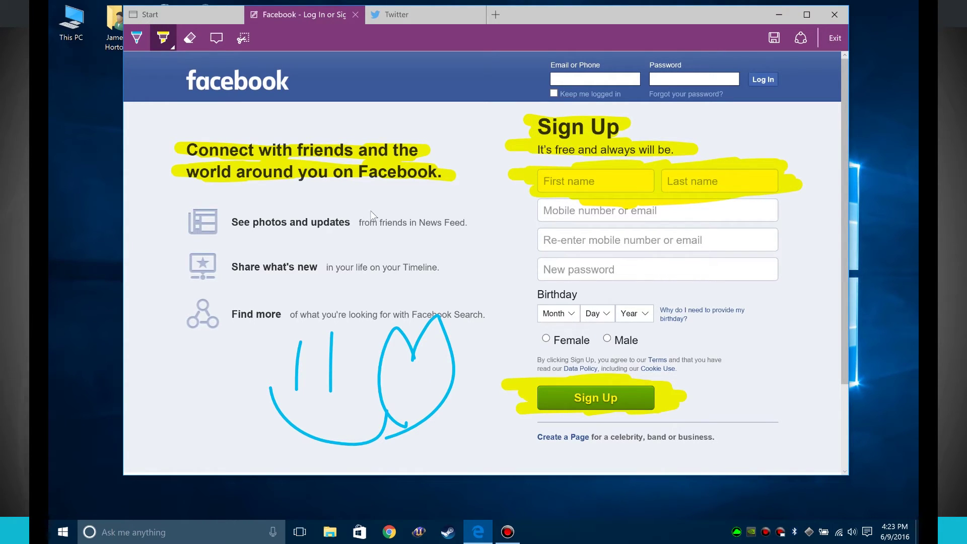
pyautogui.click(187, 44)
# - Erase every highlight and the blue ink doodle from the page
pyautogui.click(235, 150)
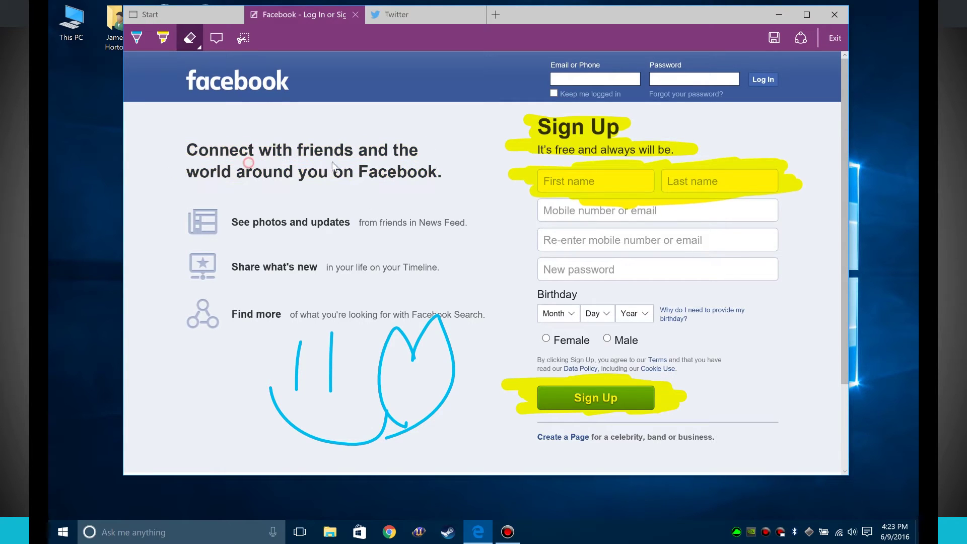
pyautogui.click(587, 141)
pyautogui.click(603, 192)
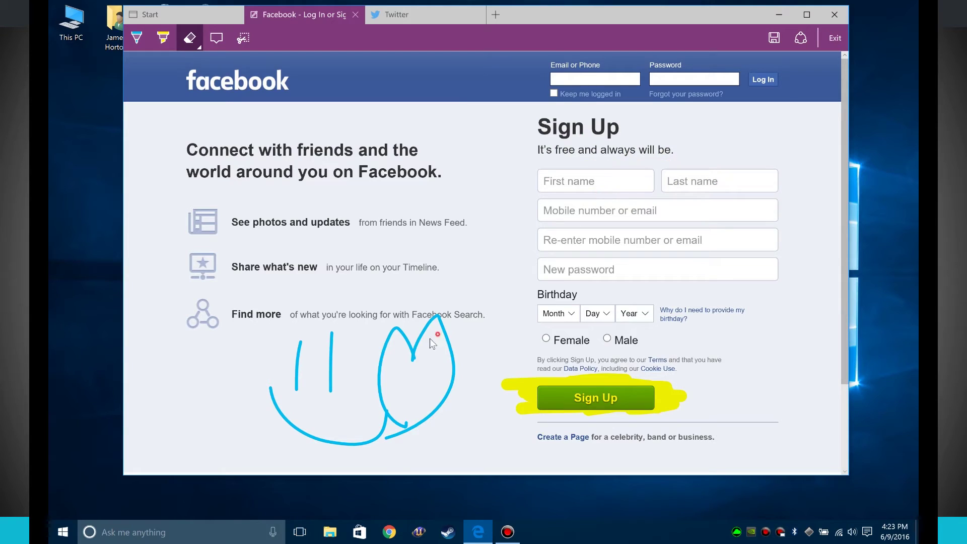
pyautogui.moveTo(430, 337)
pyautogui.mouseDown()
pyautogui.moveTo(355, 378)
pyautogui.moveTo(300, 375)
pyautogui.mouseUp()
pyautogui.click(674, 410)
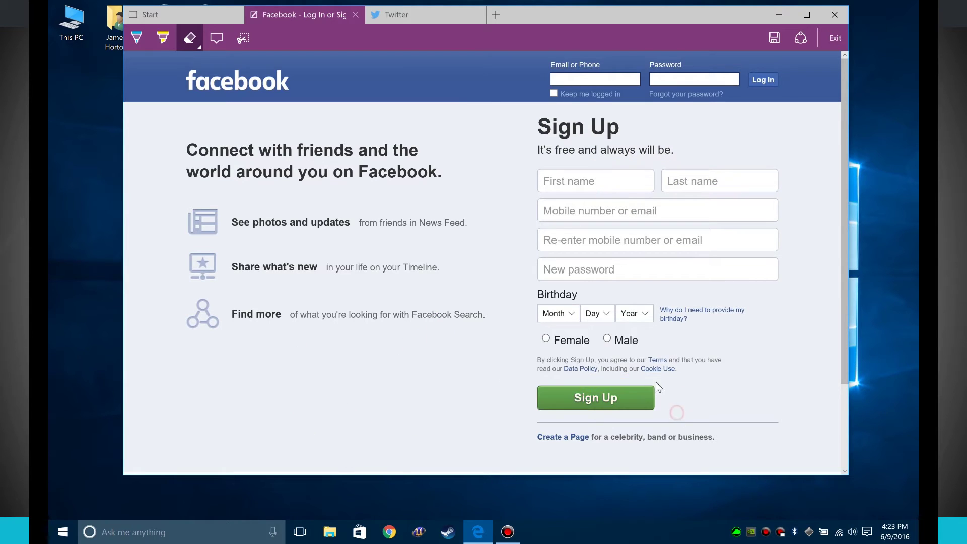
# - Add a typed note reading 'Take a look' over the headline and a second note near the password field
pyautogui.click(218, 38)
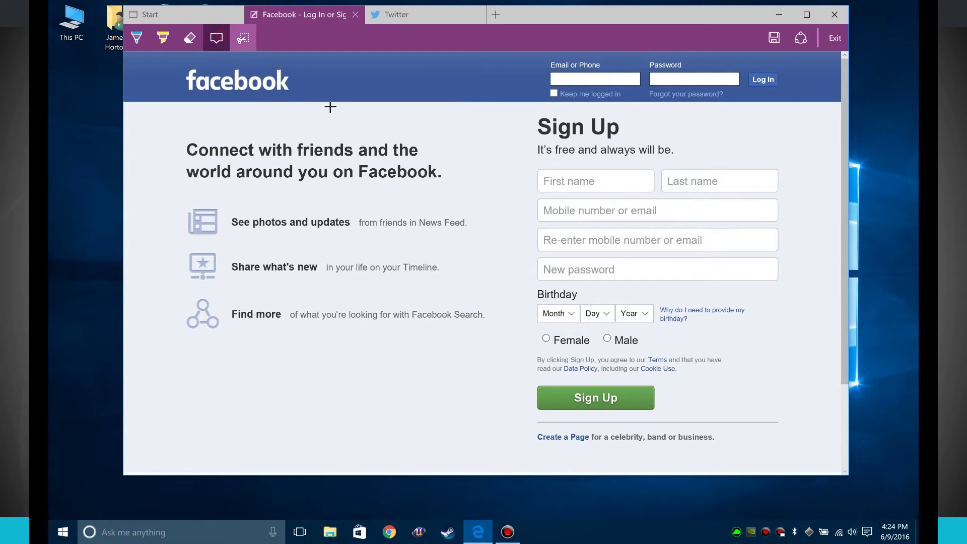
pyautogui.click(262, 170)
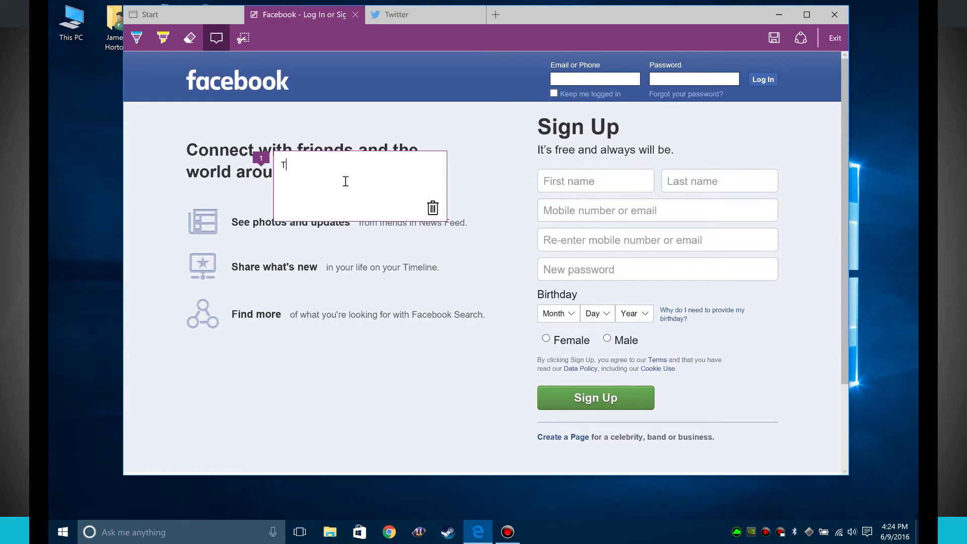
pyautogui.write('Take a look')
pyautogui.click(708, 277)
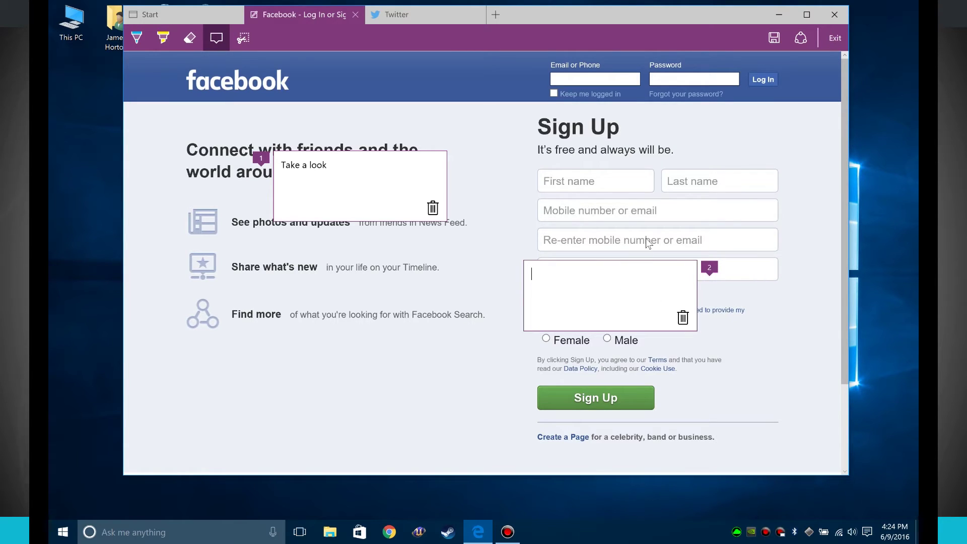
pyautogui.click(244, 40)
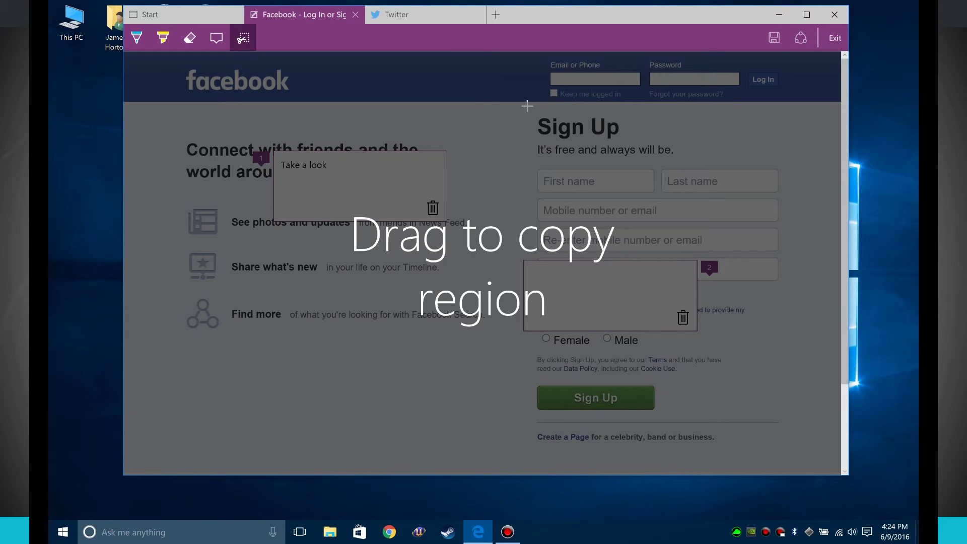
# - Clip the Sign Up form region, open and dismiss the Share pane, and exit web notes
pyautogui.moveTo(526, 106); pyautogui.dragTo(830, 449)
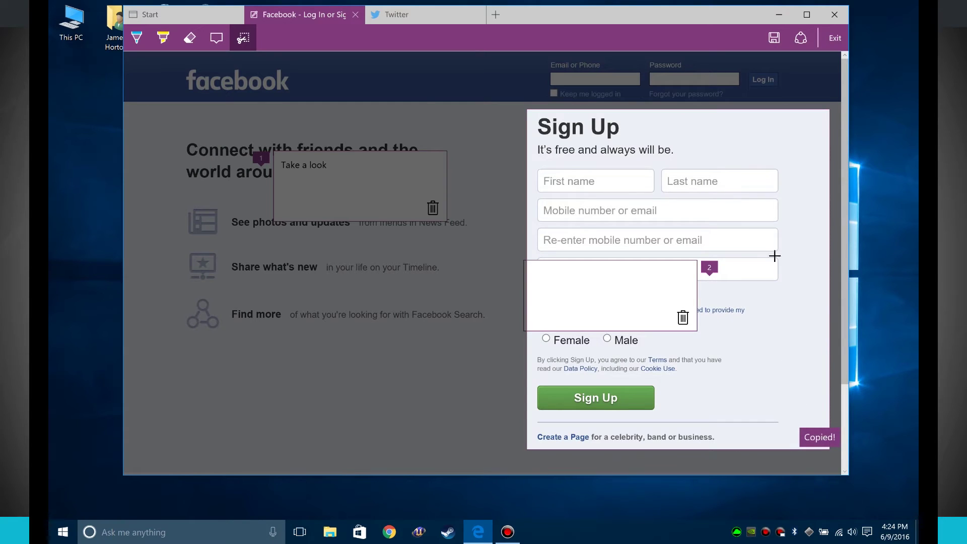
pyautogui.click(802, 44)
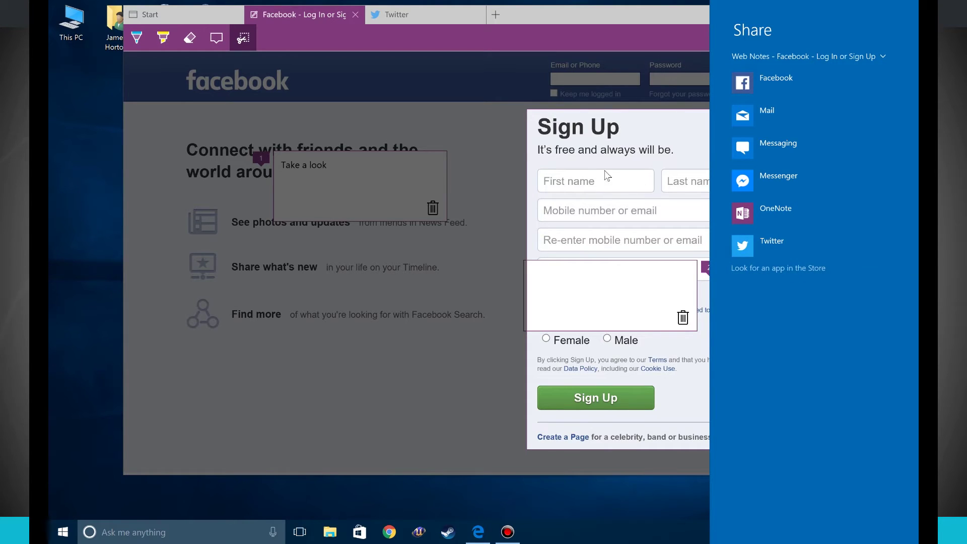
pyautogui.click(460, 88)
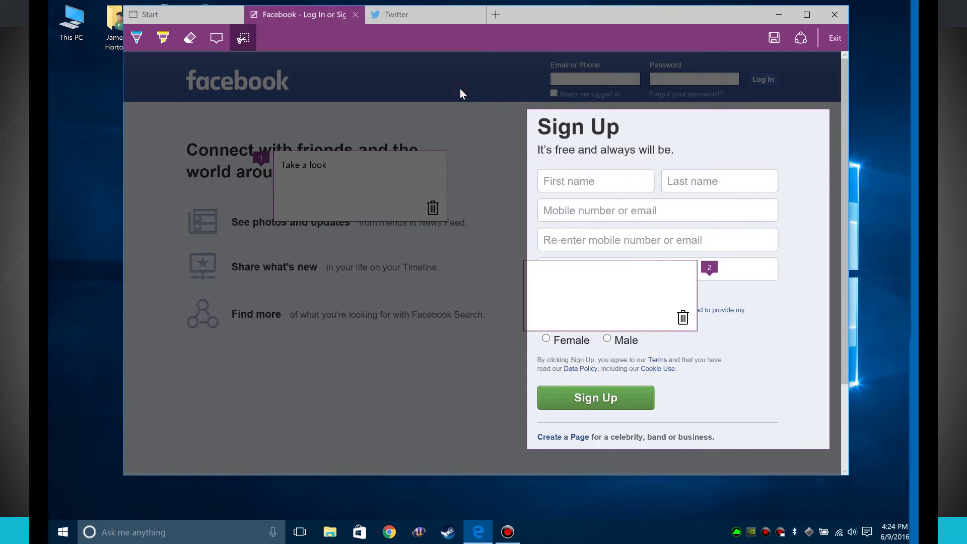
pyautogui.click(836, 38)
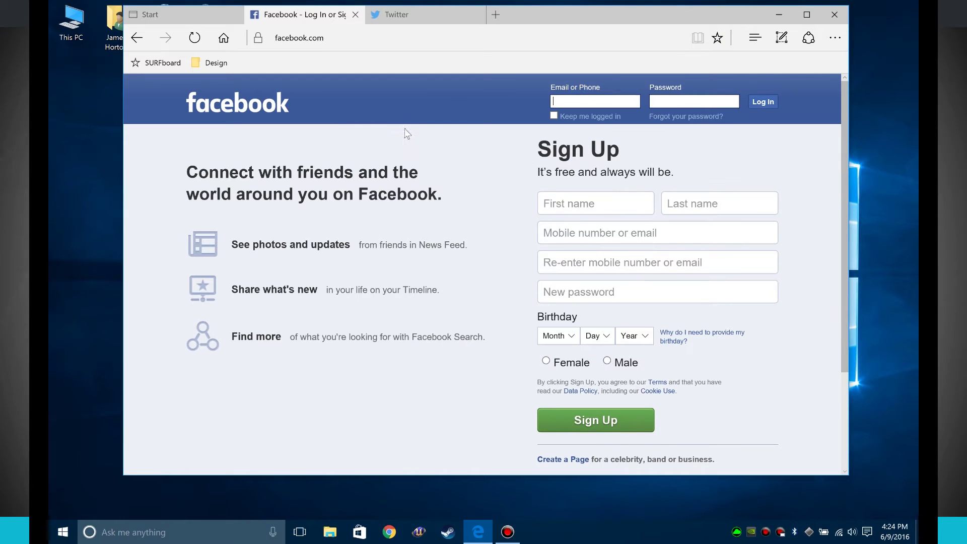
# - Zoom the Facebook page out from 200% to 100%, then back in to 200%
pyautogui.click(835, 37)
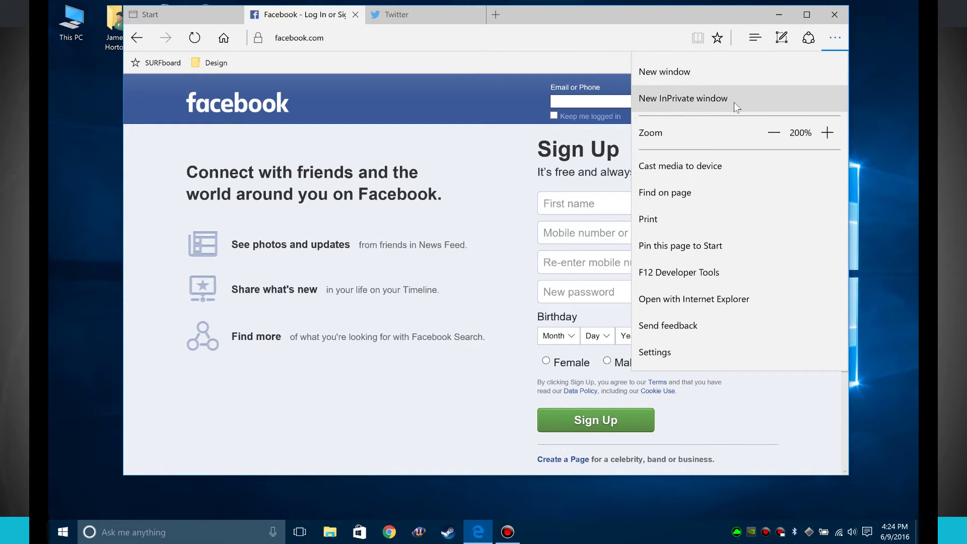
pyautogui.click(776, 137)
pyautogui.click(776, 137)
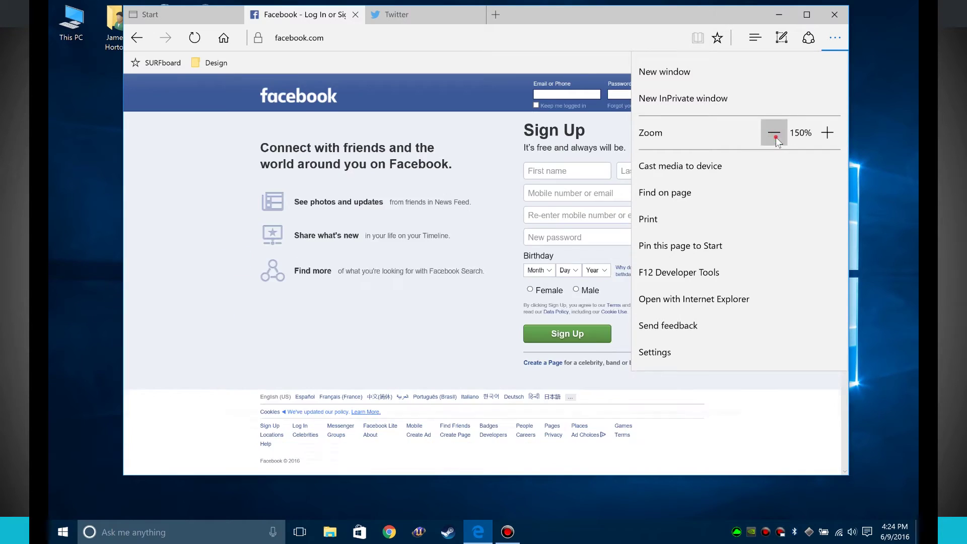
pyautogui.click(776, 137)
pyautogui.click(776, 137)
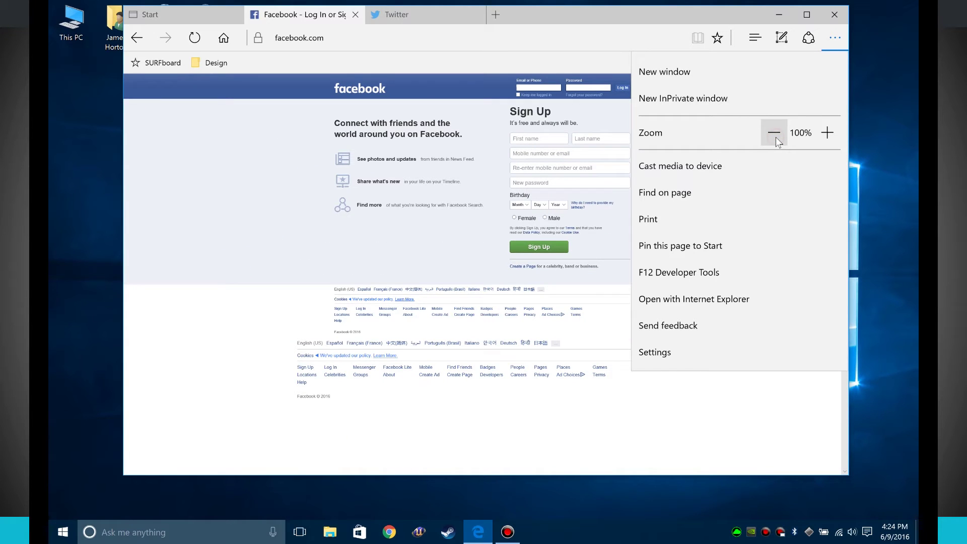
pyautogui.click(827, 133)
pyautogui.click(828, 133)
pyautogui.click(827, 133)
pyautogui.click(828, 133)
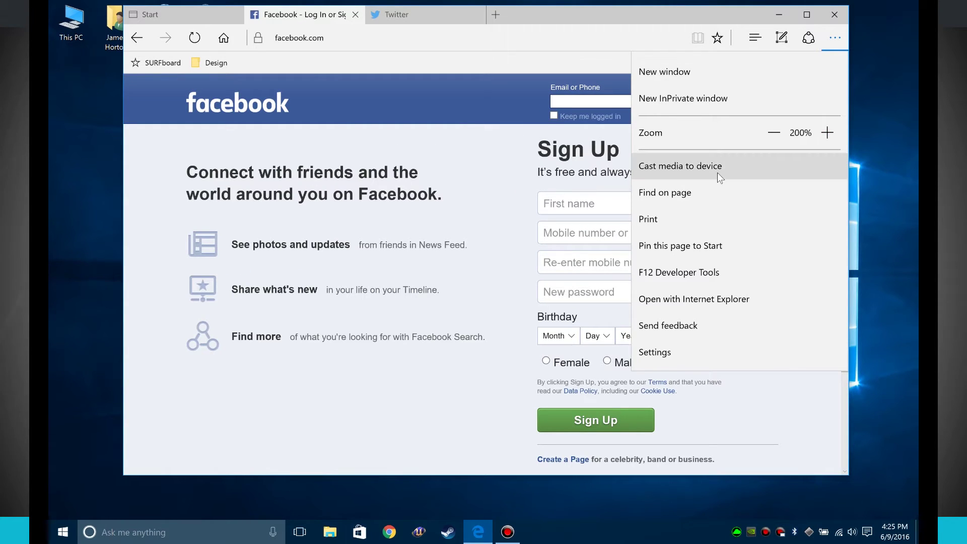
pyautogui.click(690, 195)
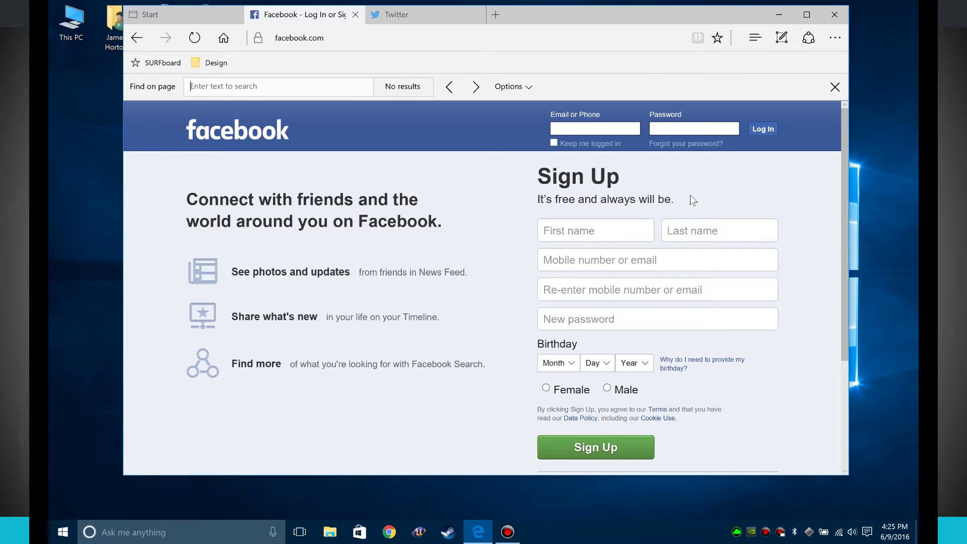
# - Search the page for 'photos', finding 1 of 1 match
pyautogui.write('photos')
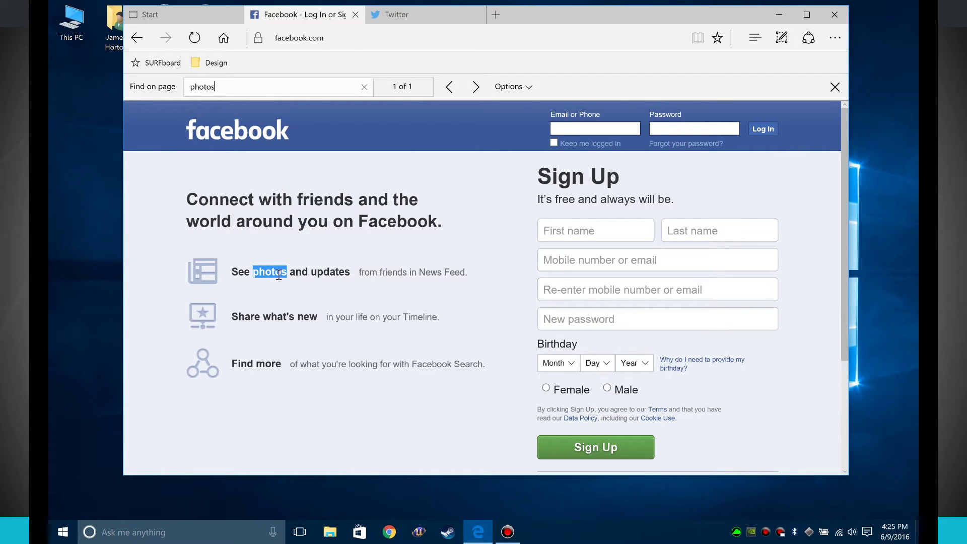
pyautogui.click(837, 37)
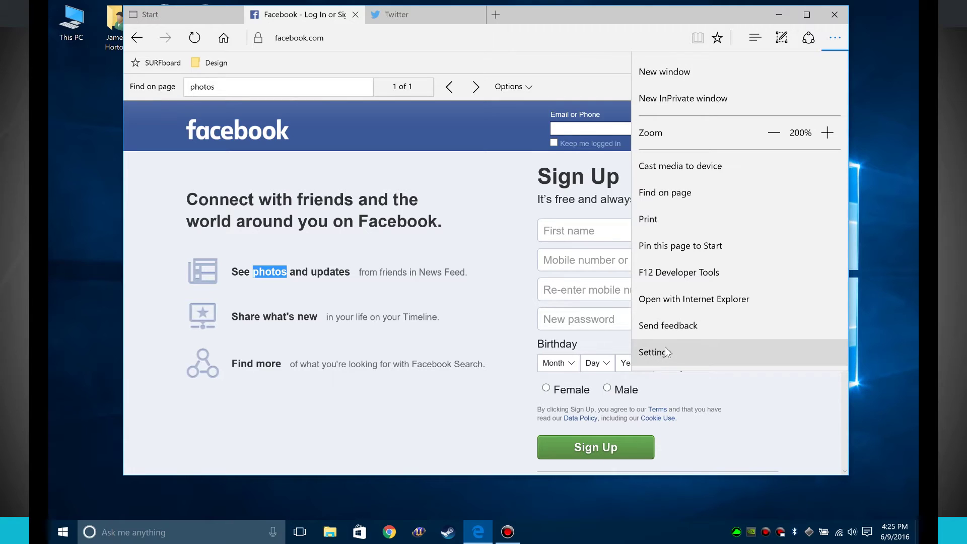
# - In Settings, settle on the Light theme after trying Dark, and open Edge with Previous pages
pyautogui.click(703, 354)
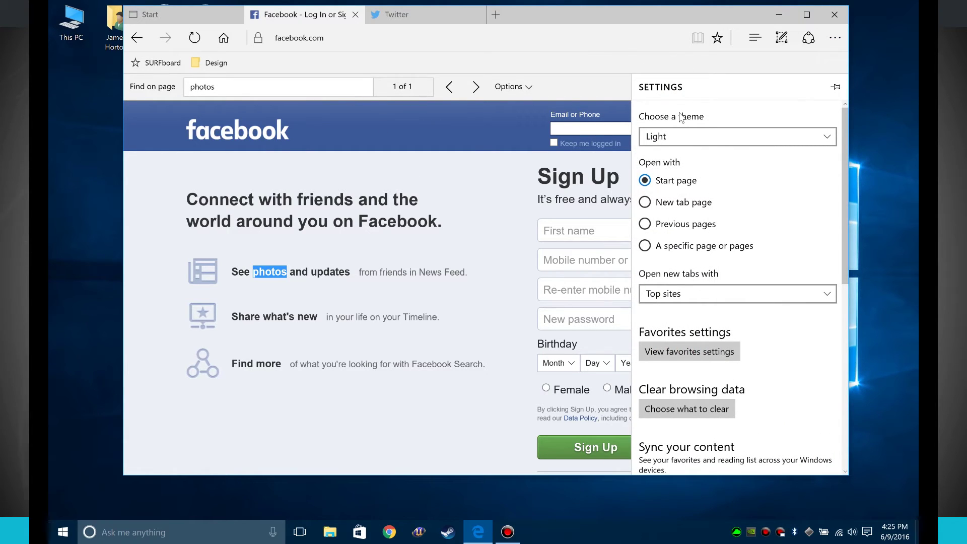
pyautogui.click(731, 136)
pyautogui.click(715, 157)
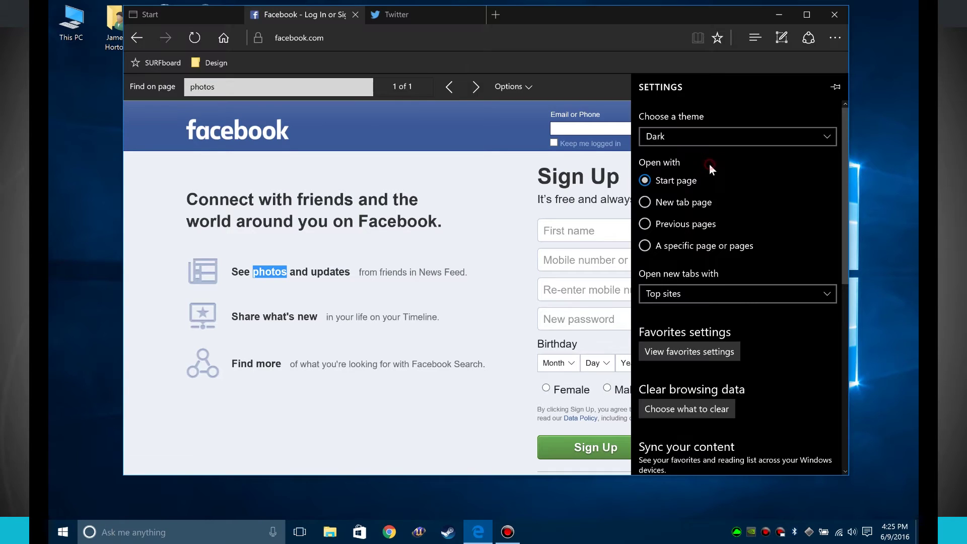
pyautogui.click(715, 133)
pyautogui.click(713, 113)
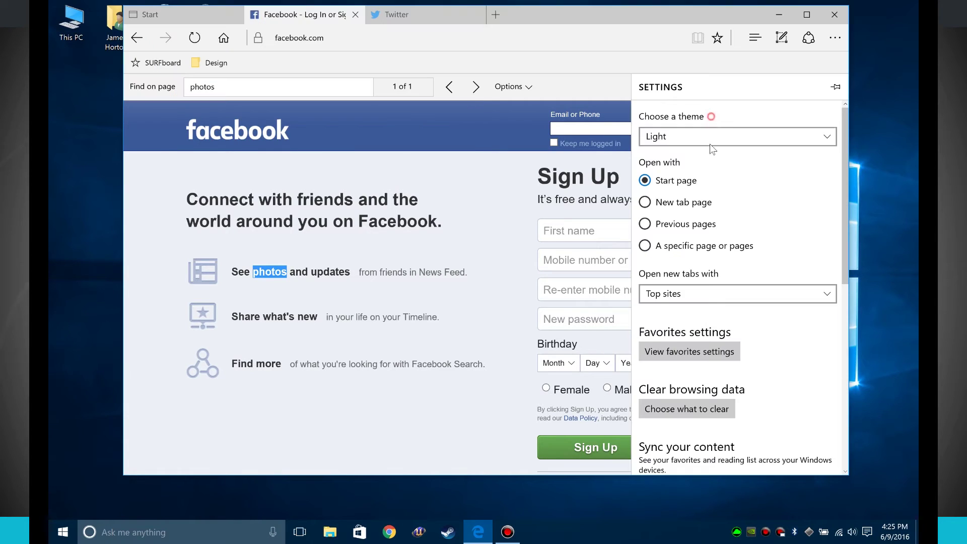
pyautogui.click(710, 139)
pyautogui.click(709, 150)
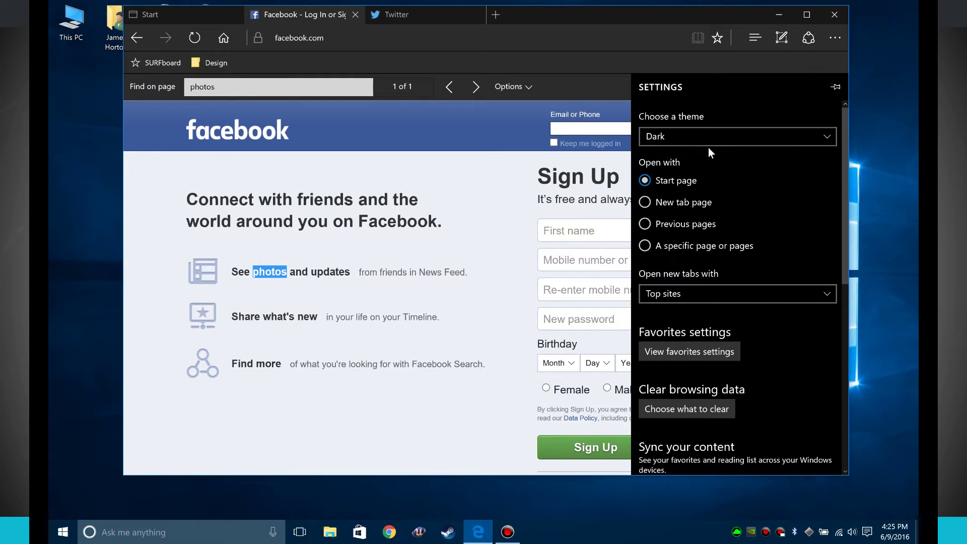
pyautogui.click(706, 135)
pyautogui.click(707, 112)
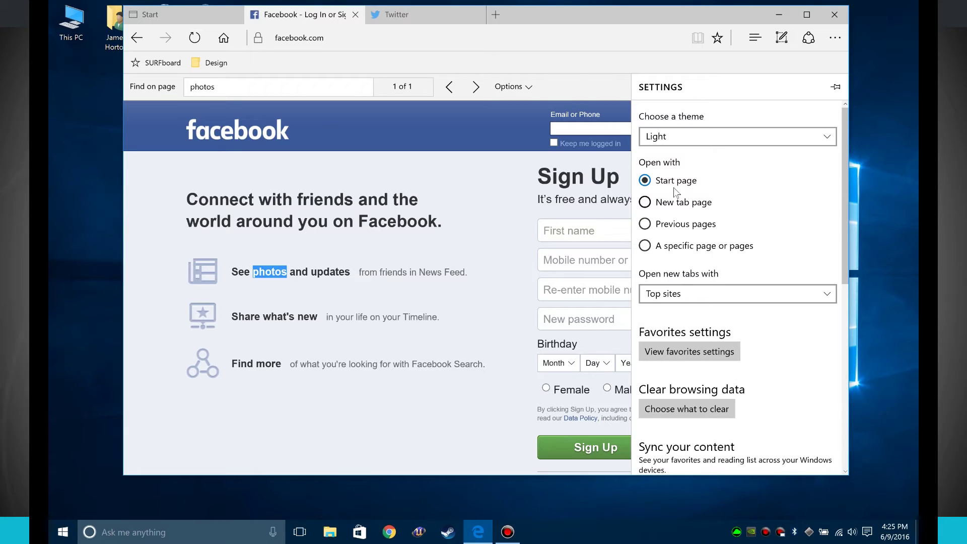
pyautogui.click(681, 203)
pyautogui.click(662, 228)
# - Restart Edge to confirm the tabs reopen, then set startup to a specific page, MSN
pyautogui.click(834, 15)
pyautogui.click(478, 532)
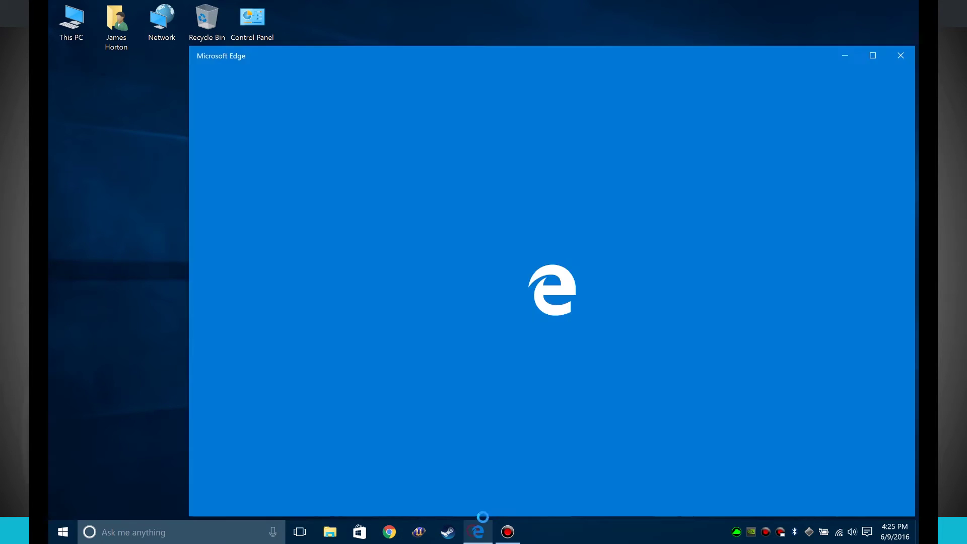
pyautogui.moveTo(626, 56); pyautogui.dragTo(541, 12)
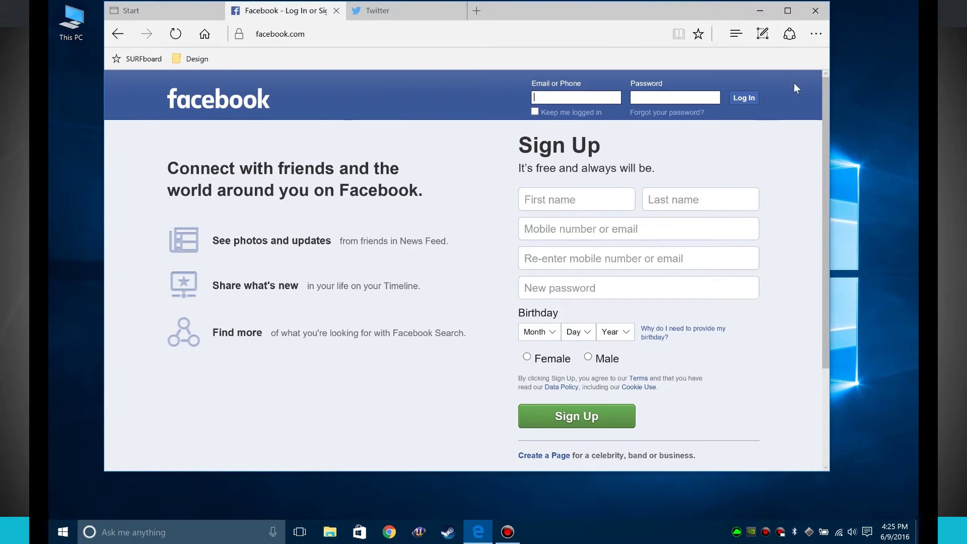
pyautogui.click(813, 44)
pyautogui.click(676, 346)
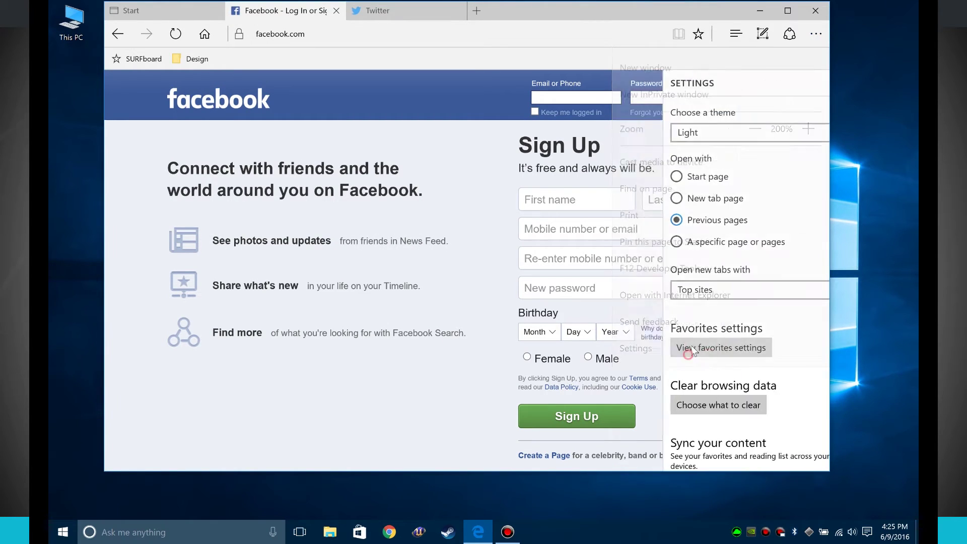
pyautogui.click(631, 246)
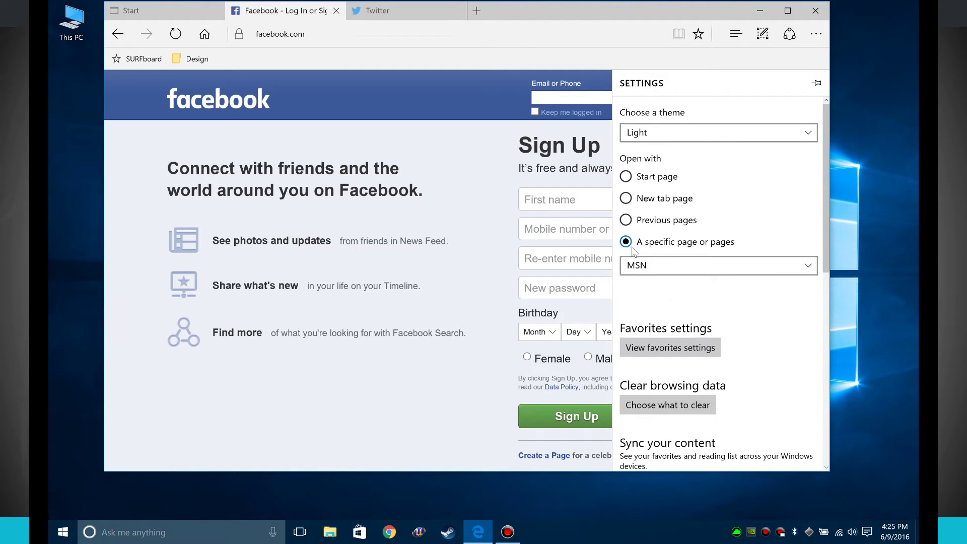
pyautogui.click(708, 269)
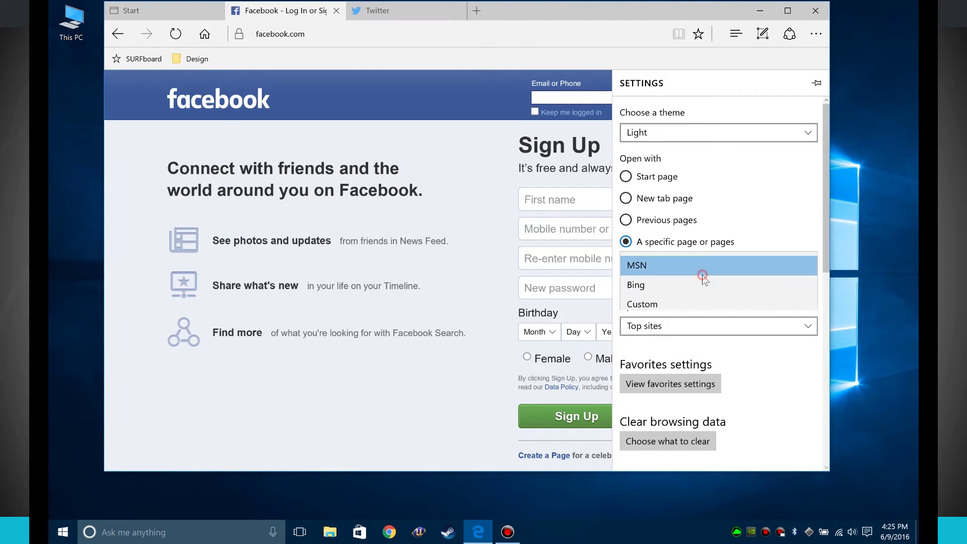
# - Switch startup to Custom pages, remove about:tabs, and add facebook.com and twitter.com
pyautogui.click(694, 305)
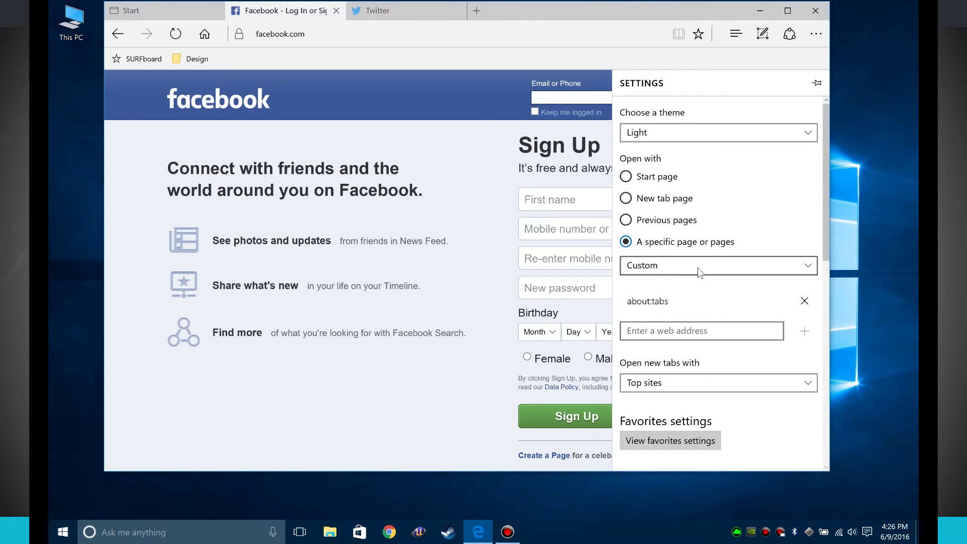
pyautogui.click(805, 301)
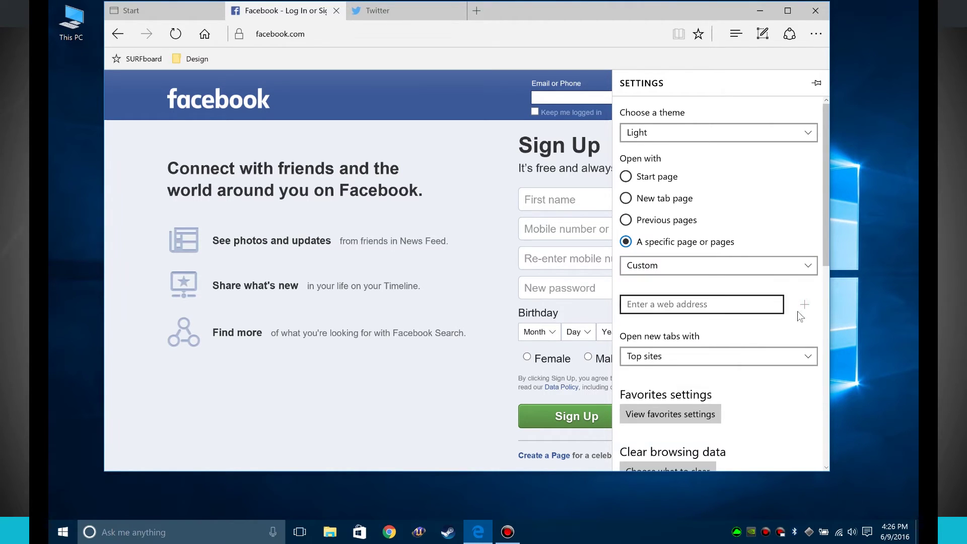
pyautogui.click(711, 302)
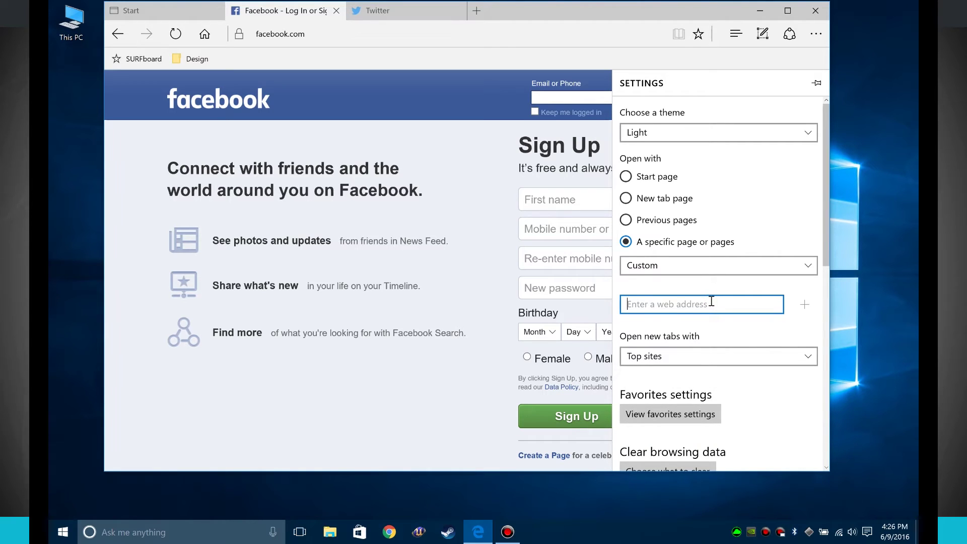
pyautogui.write('facebook.')
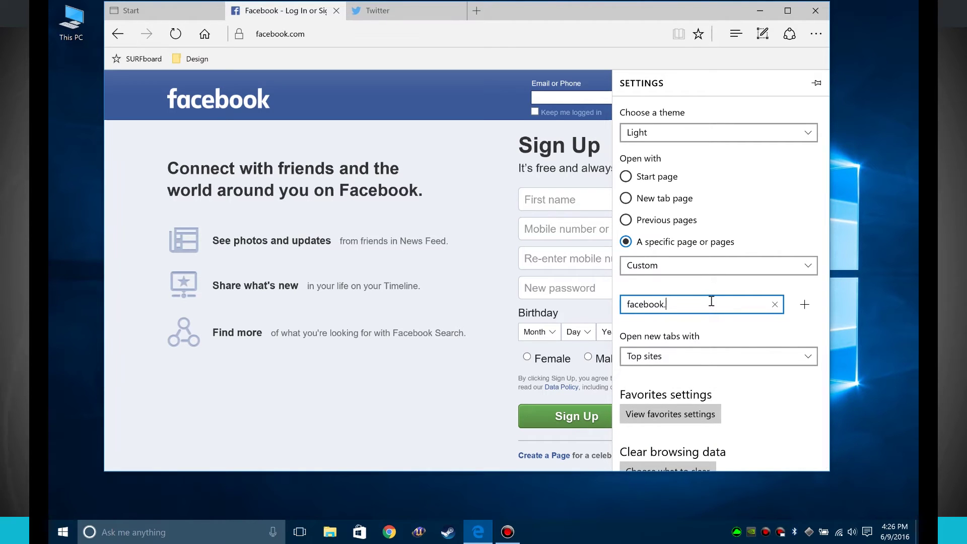
pyautogui.write('com')
pyautogui.press('Return')
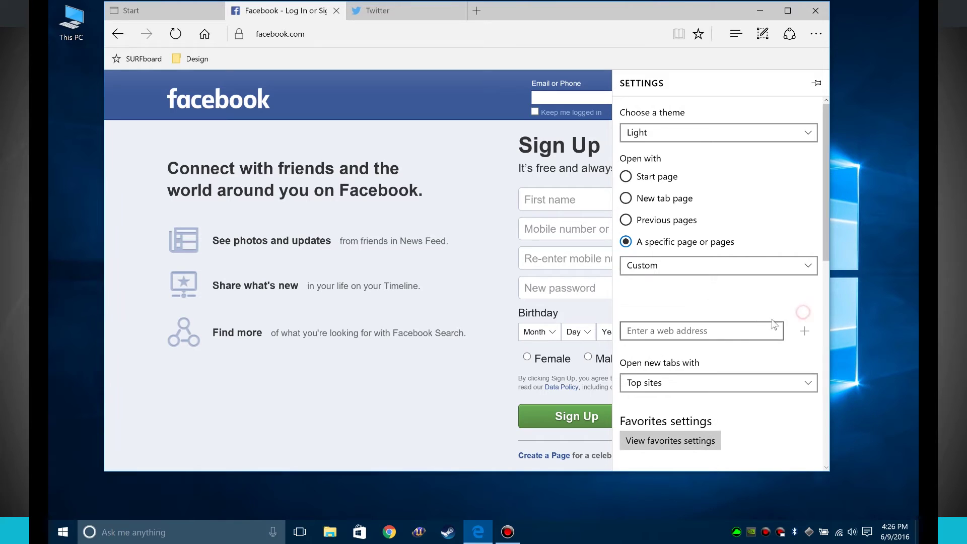
pyautogui.click(698, 332)
pyautogui.write('twitt')
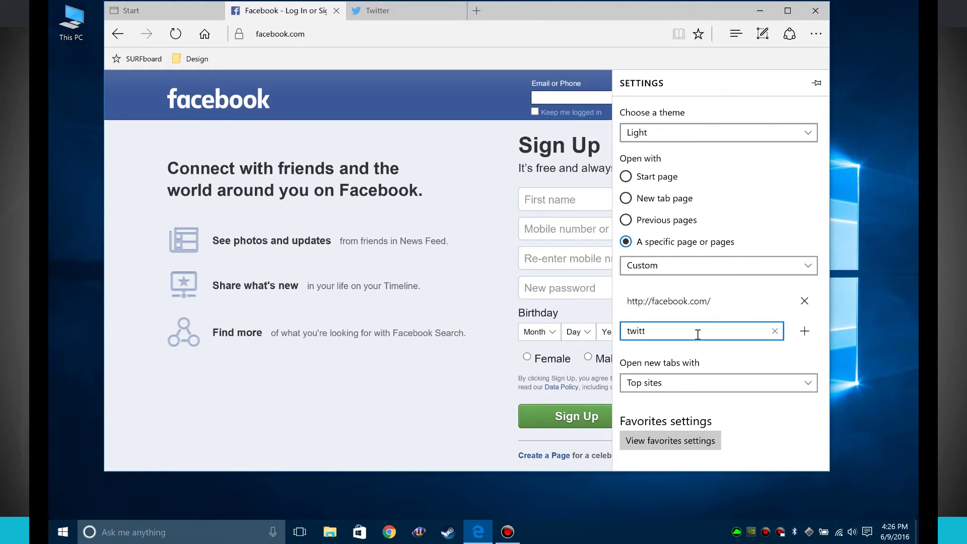
pyautogui.write('om')
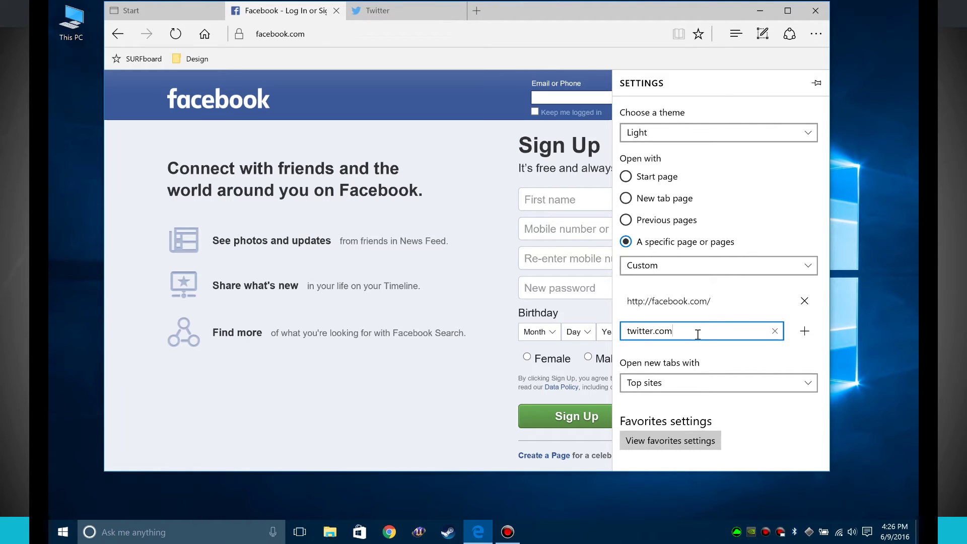
pyautogui.click(804, 331)
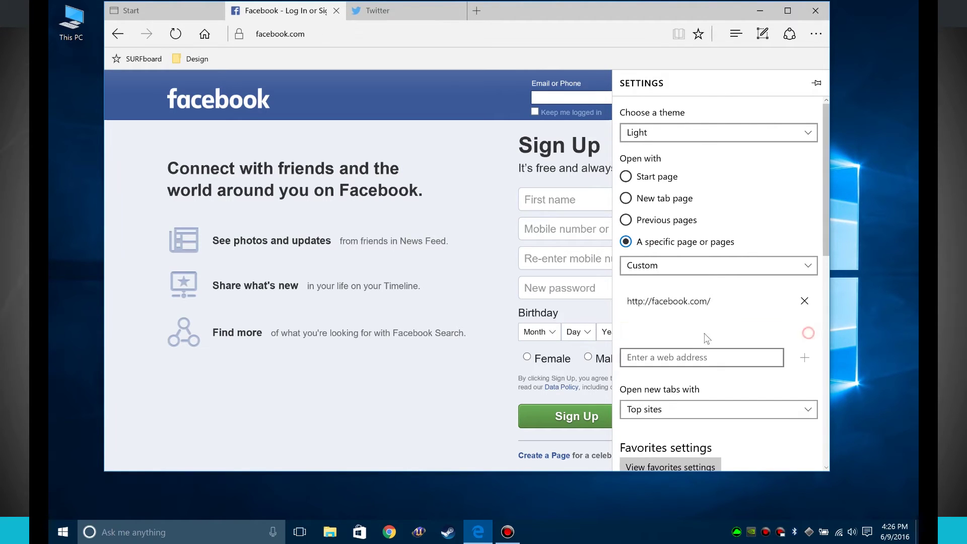
# - Add google.com and instagram.com as startup pages, then close Edge to test them
pyautogui.click(678, 363)
pyautogui.write('go')
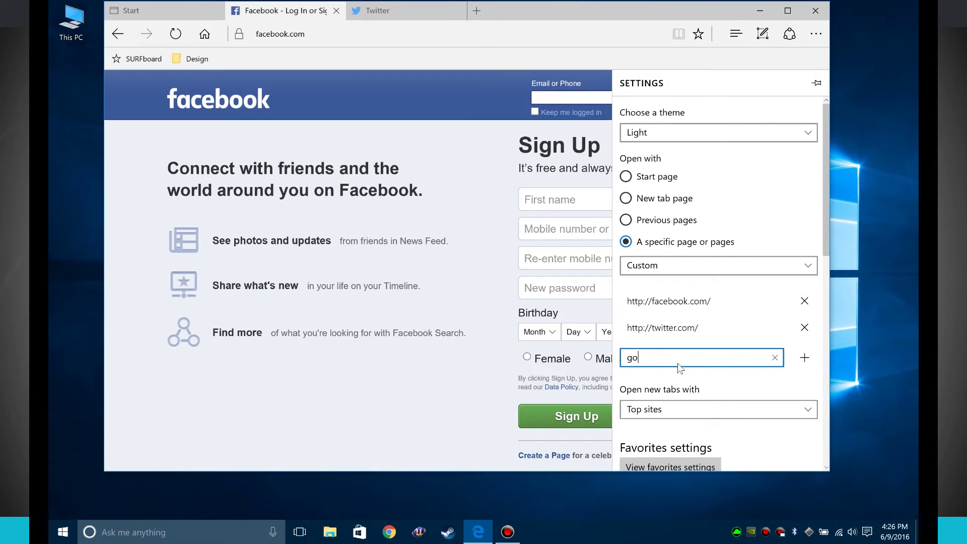
pyautogui.write('ogle.com')
pyautogui.press('Return')
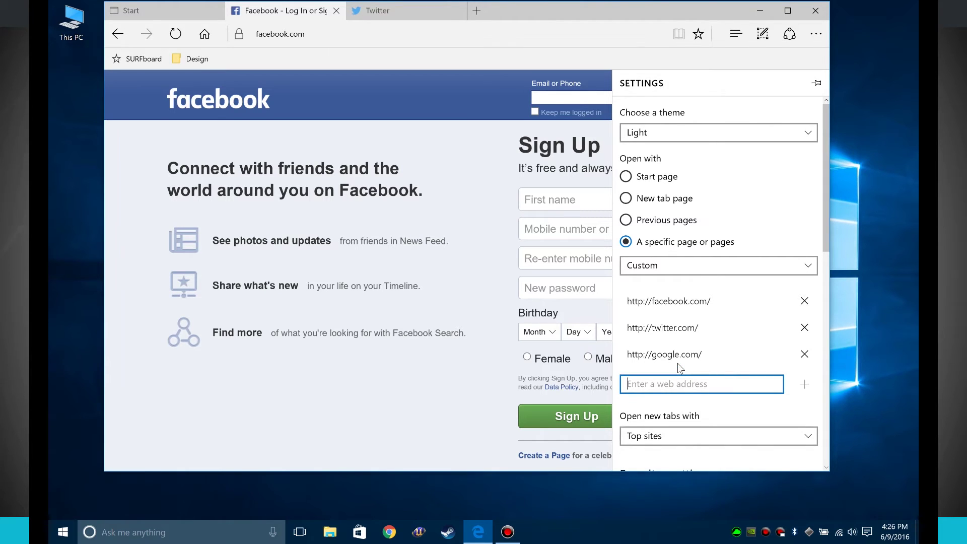
pyautogui.write('in')
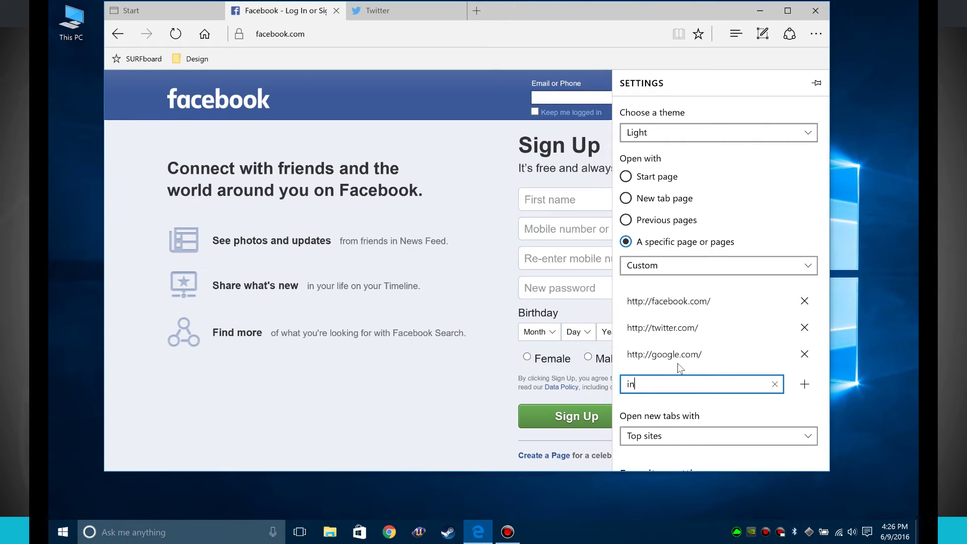
pyautogui.write('stagram.com')
pyautogui.press('Return')
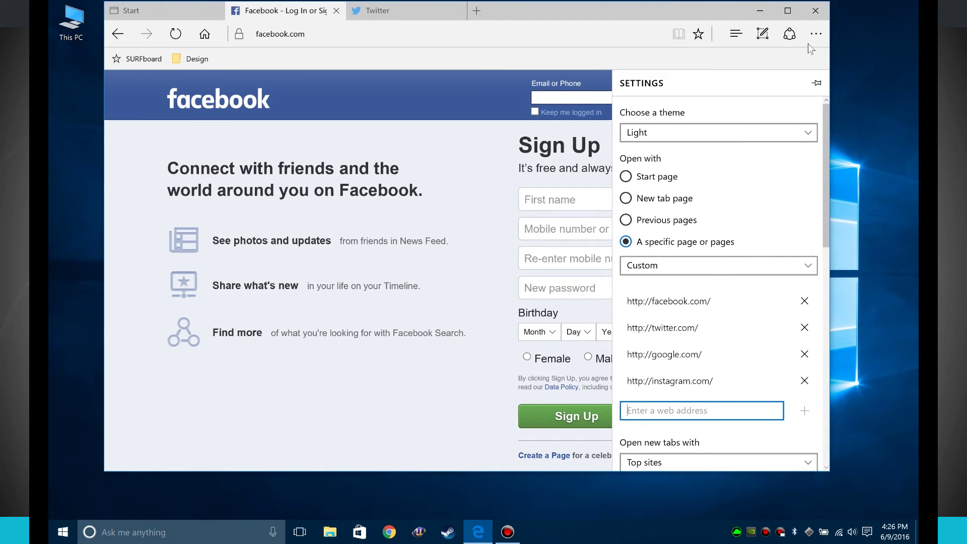
pyautogui.click(761, 10)
# - Relaunch Edge from the taskbar and reposition the window showing Facebook, Twitter, Google and Instagram tabs
pyautogui.click(478, 532)
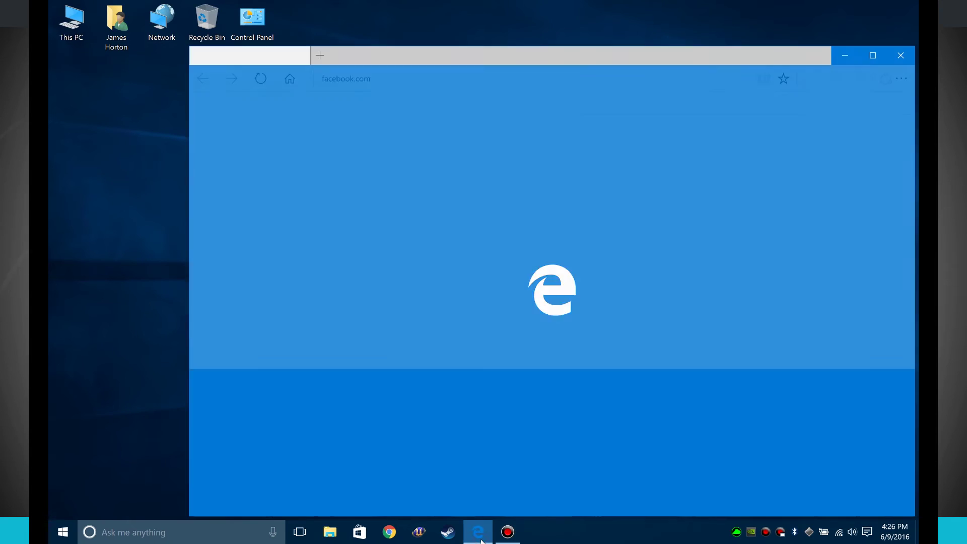
pyautogui.moveTo(755, 48); pyautogui.dragTo(652, 18)
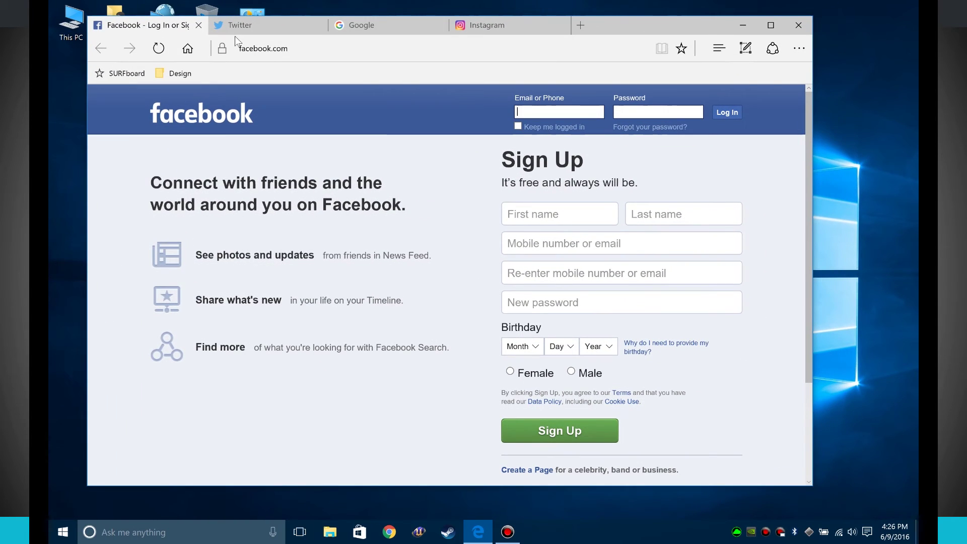
pyautogui.moveTo(257, 29)
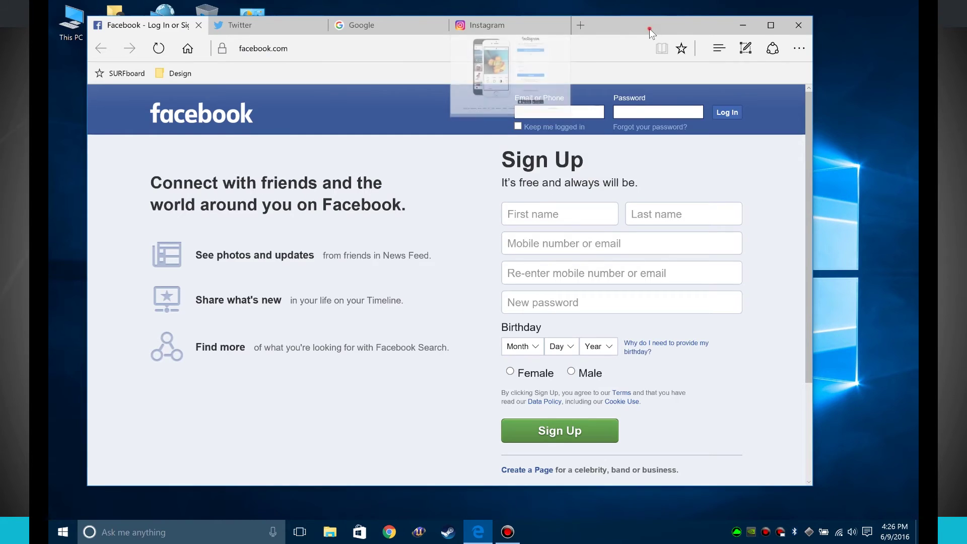
pyautogui.moveTo(649, 28); pyautogui.dragTo(631, 19)
# - In Edge settings, check the new-tab content options, leaving Top sites selected
pyautogui.click(780, 42)
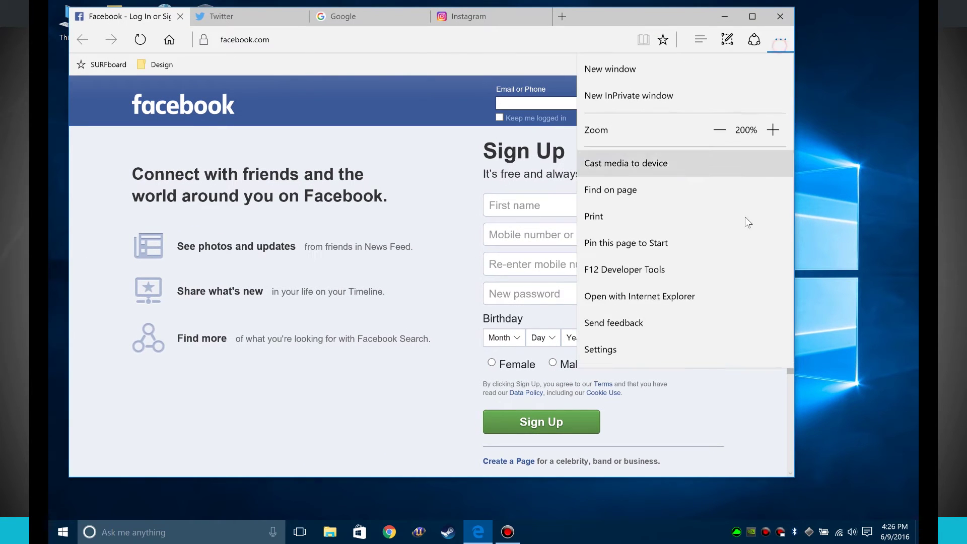
pyautogui.click(681, 350)
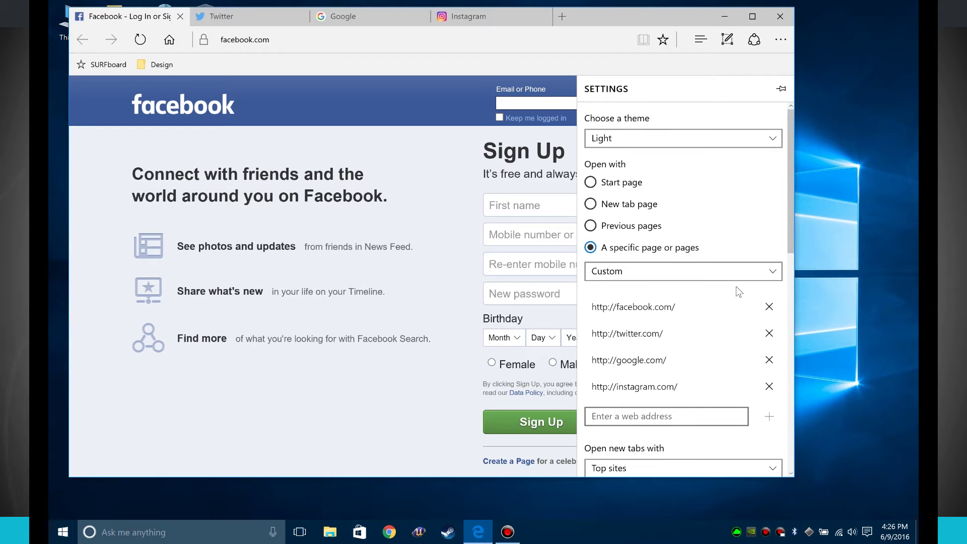
pyautogui.scroll(-3, 737, 286)
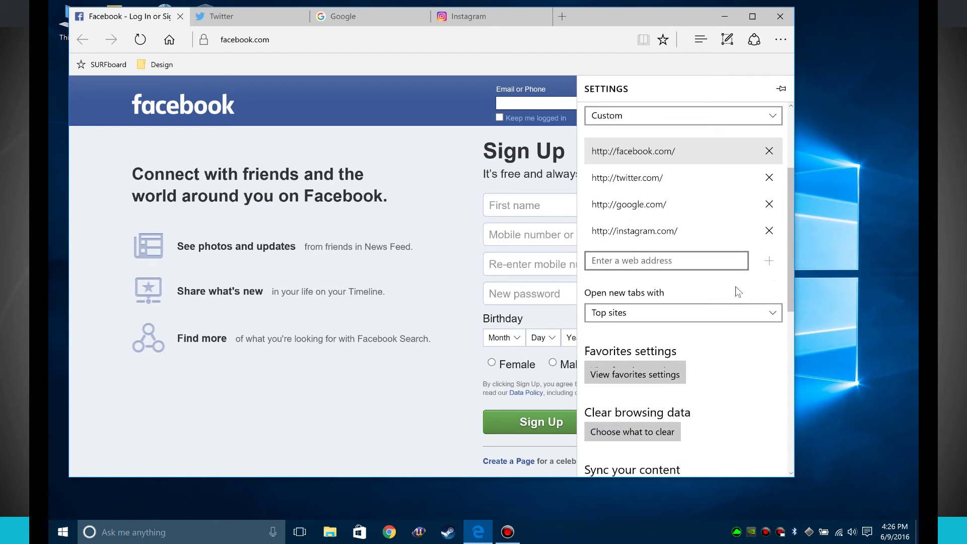
pyautogui.click(642, 302)
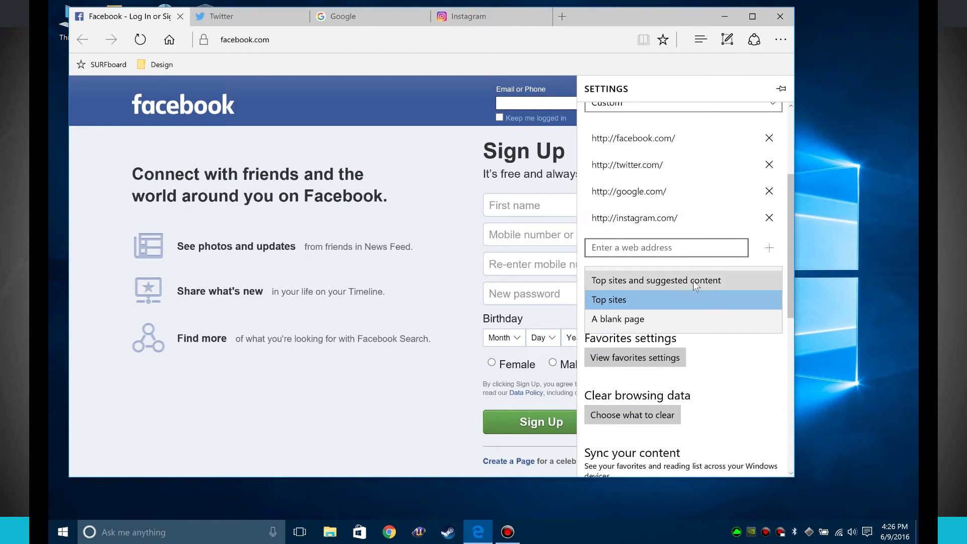
pyautogui.click(753, 368)
# - Change the custom page choice to Bing, set Edge to start with the Start page, and view favorites settings
pyautogui.scroll(3, 700, 210)
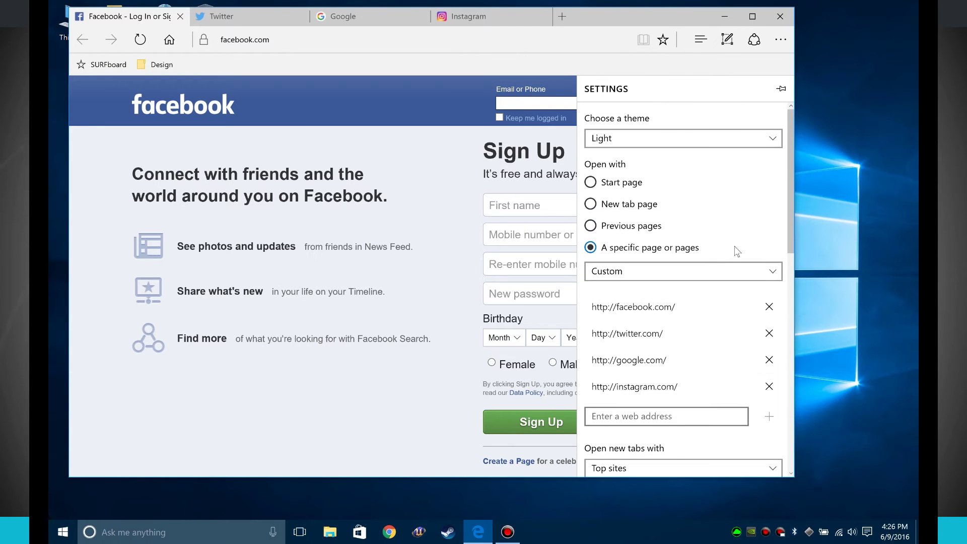
pyautogui.click(650, 271)
pyautogui.click(649, 250)
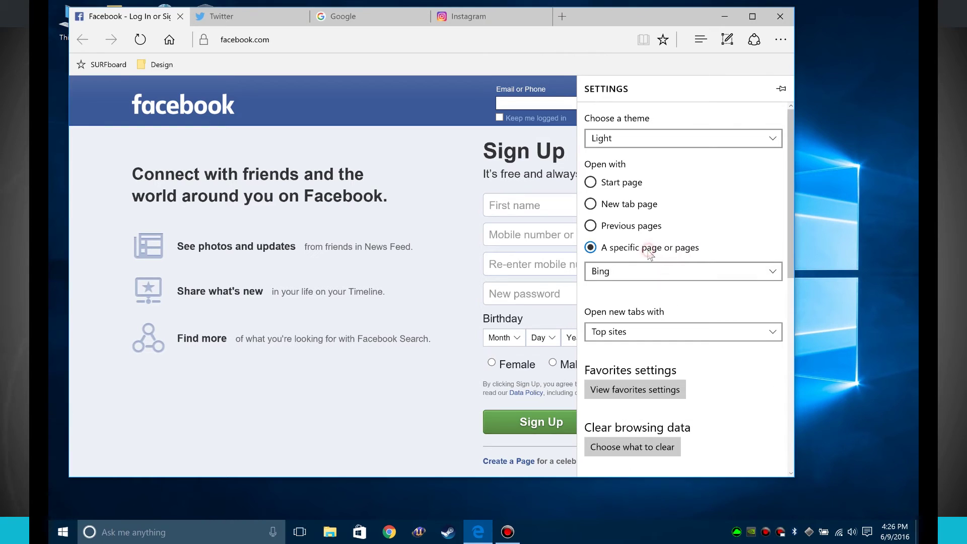
pyautogui.click(597, 184)
pyautogui.scroll(-3, 731, 312)
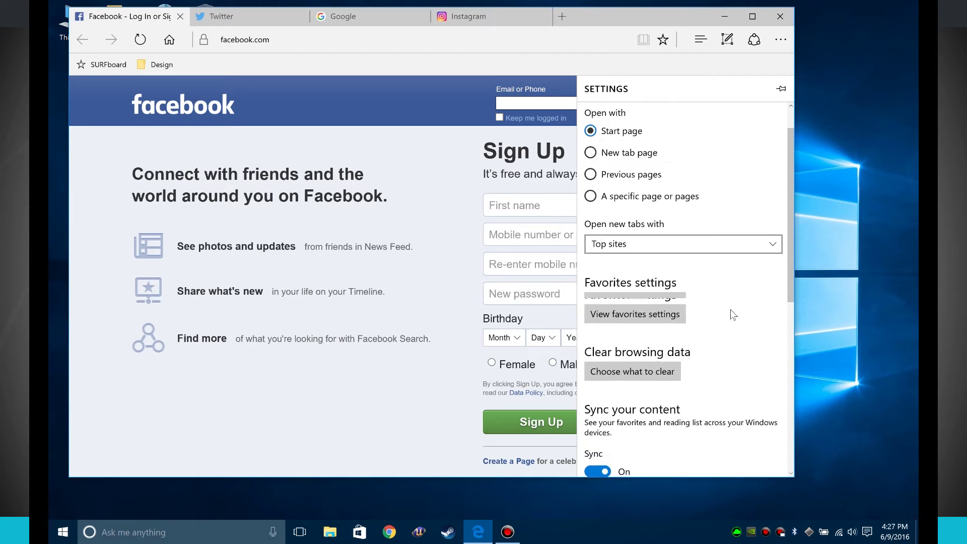
pyautogui.click(617, 246)
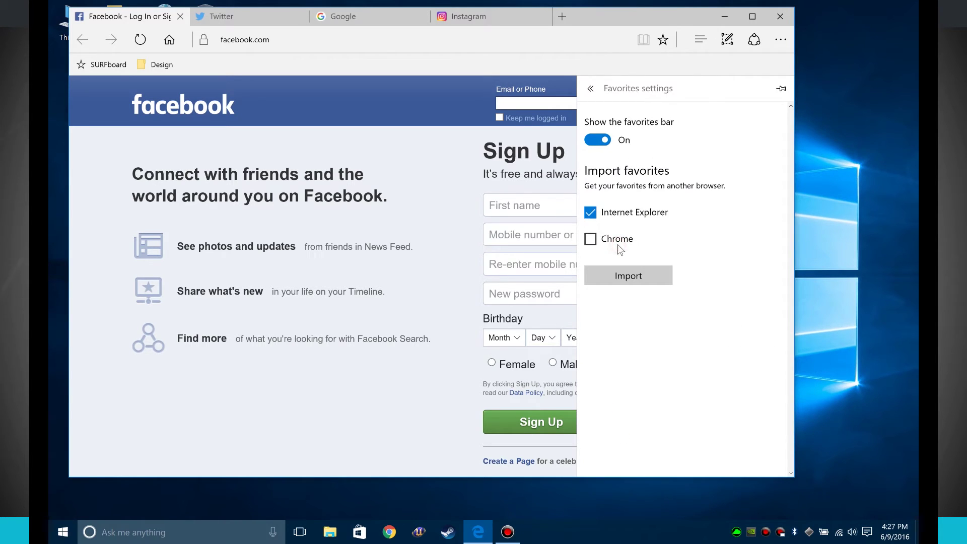
# - Toggle the favorites bar off and on twice, leaving it shown, and go back to main Settings
pyautogui.click(603, 139)
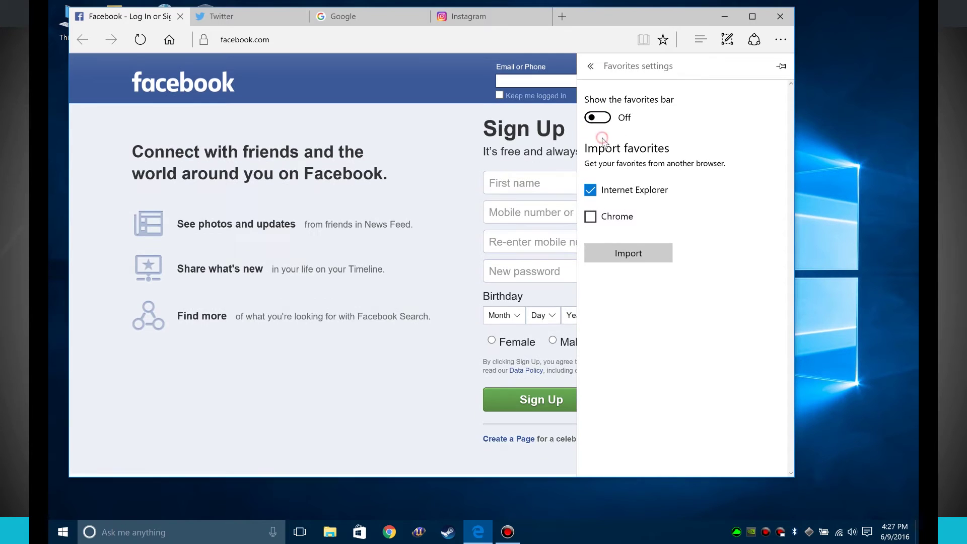
pyautogui.click(604, 118)
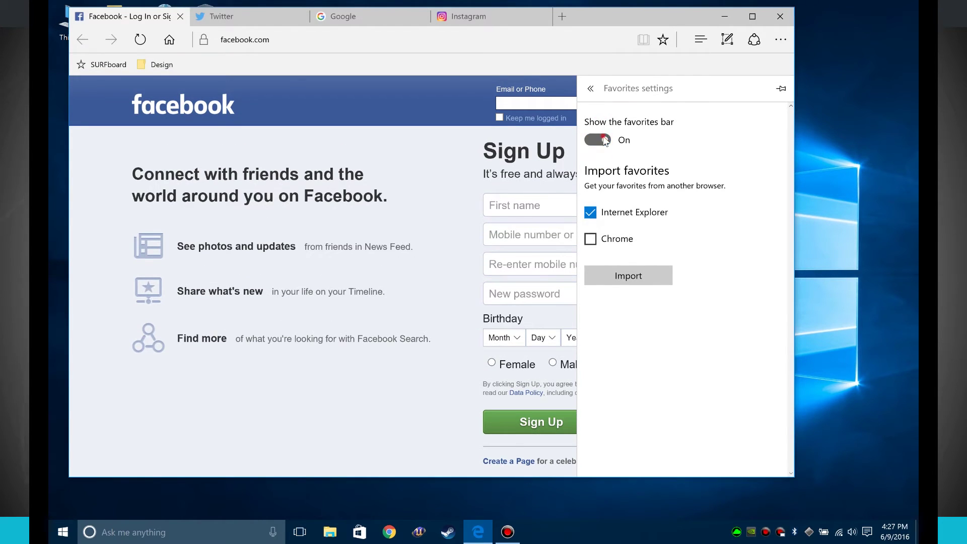
pyautogui.click(605, 138)
pyautogui.click(602, 120)
pyautogui.click(591, 87)
pyautogui.scroll(-3, 729, 352)
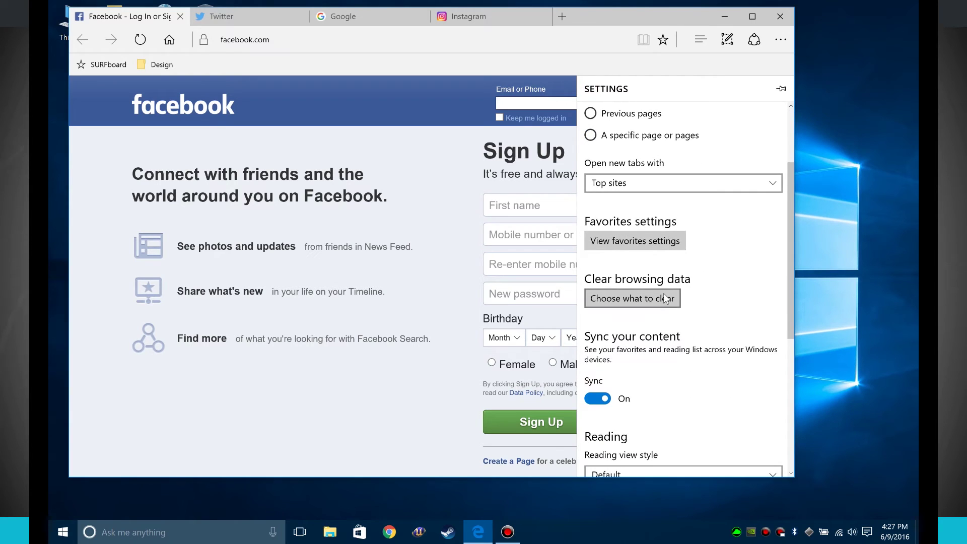
# - In Clear browsing data, uncheck download history, form data, passwords, media licenses and pop-up exceptions
pyautogui.click(666, 298)
pyautogui.click(628, 280)
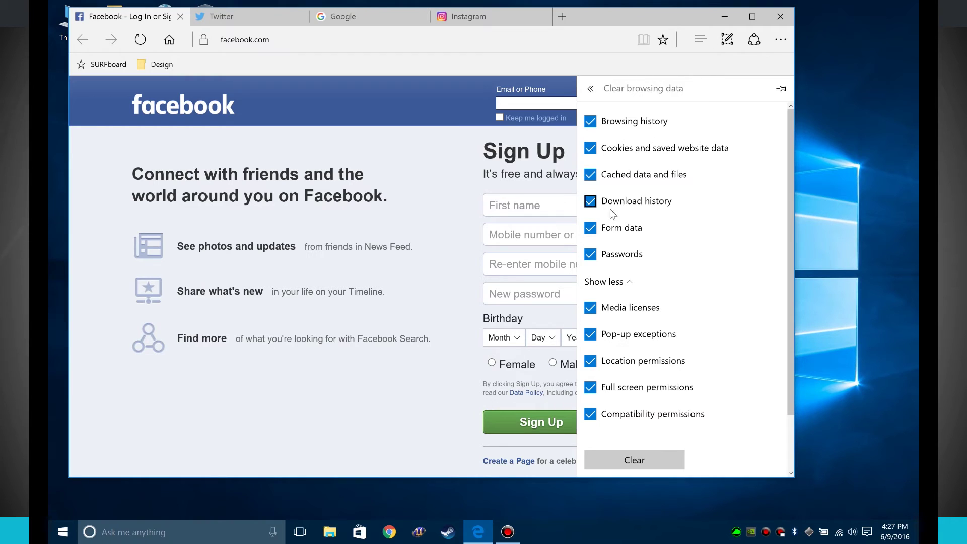
pyautogui.click(590, 228)
pyautogui.click(591, 201)
pyautogui.click(591, 254)
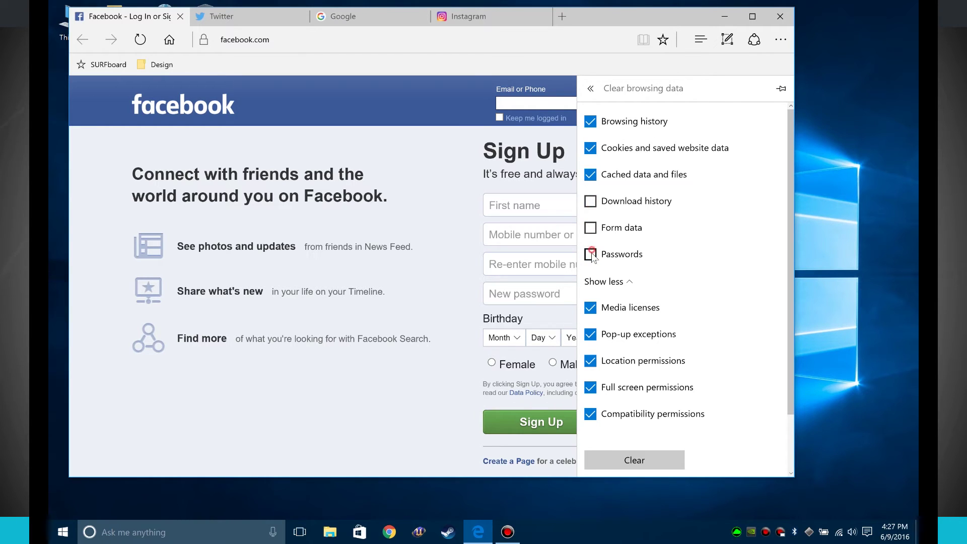
pyautogui.click(590, 307)
pyautogui.click(591, 334)
pyautogui.scroll(-2, 590, 334)
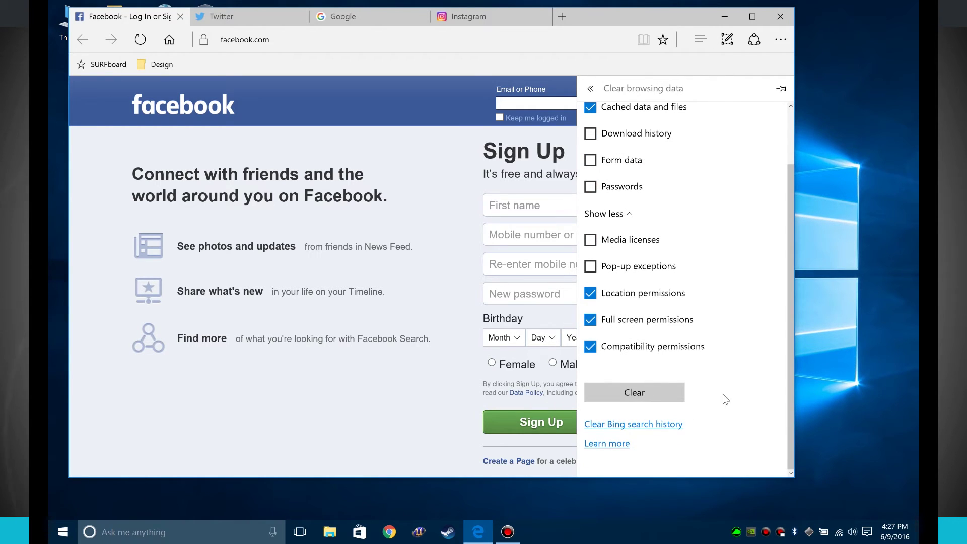
pyautogui.scroll(2, 689, 151)
pyautogui.click(590, 89)
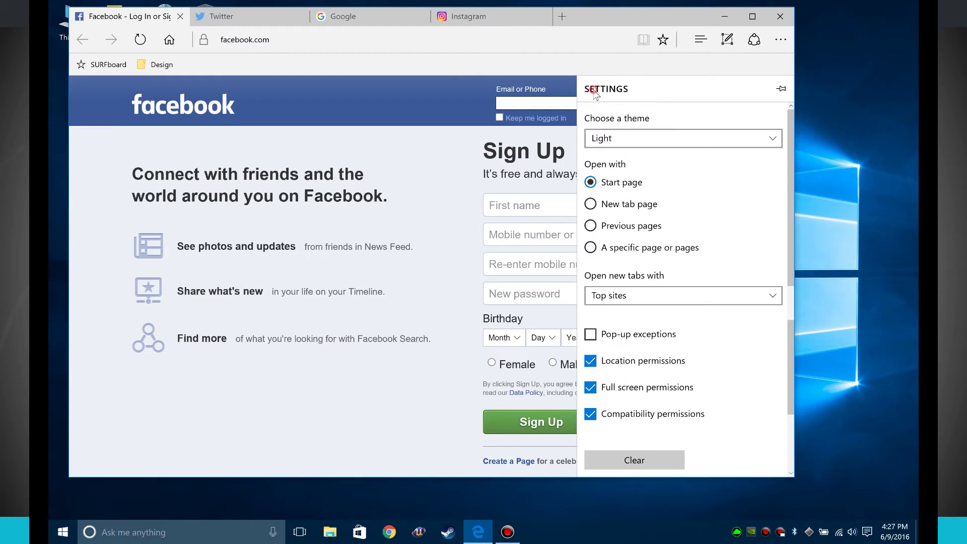
# - Scroll down to About this app, then switch to the Instagram tab with Ctrl+4
pyautogui.scroll(-3, 718, 347)
pyautogui.scroll(-1, 718, 347)
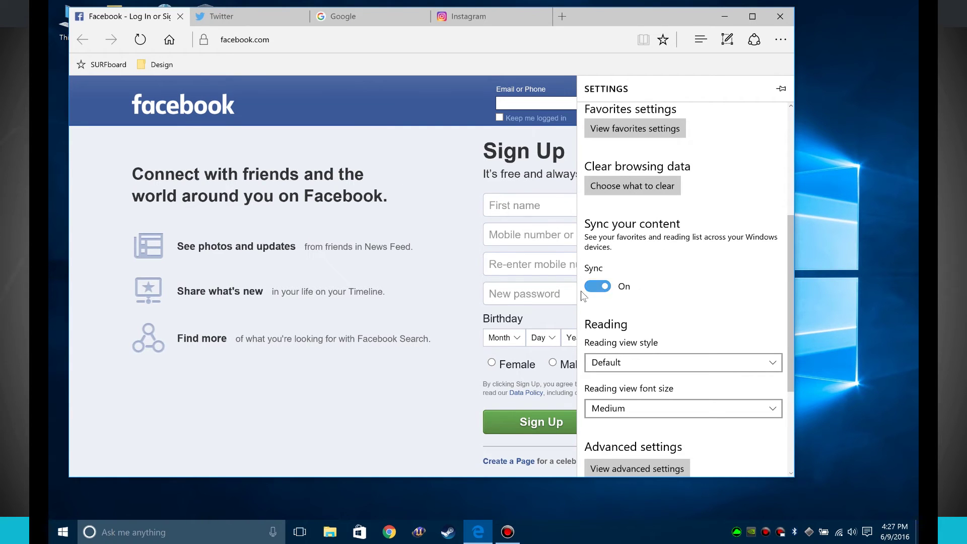
pyautogui.scroll(-2, 721, 272)
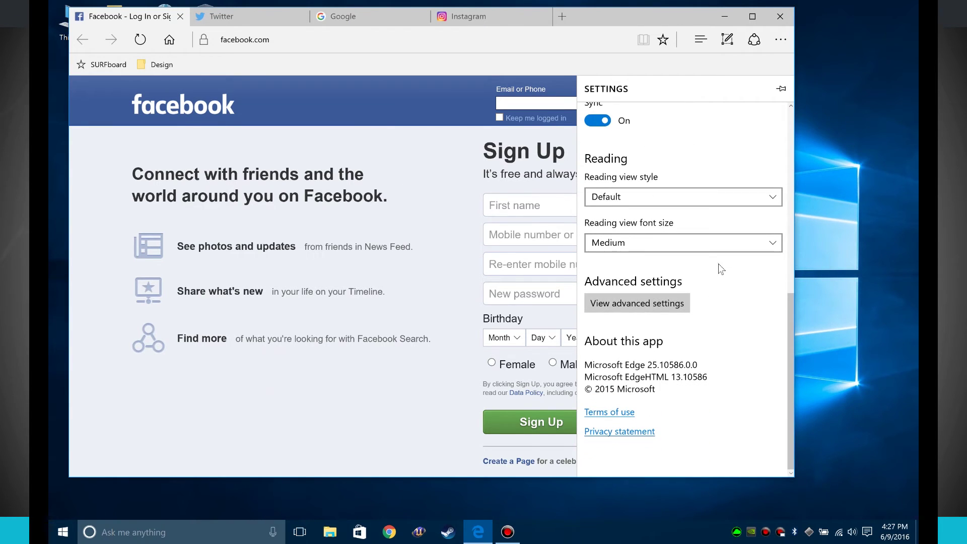
pyautogui.hotkey('ctrl', '4')
# - Load msn.com in a new tab and open the Live News Coverage from CBS News video
pyautogui.click(563, 20)
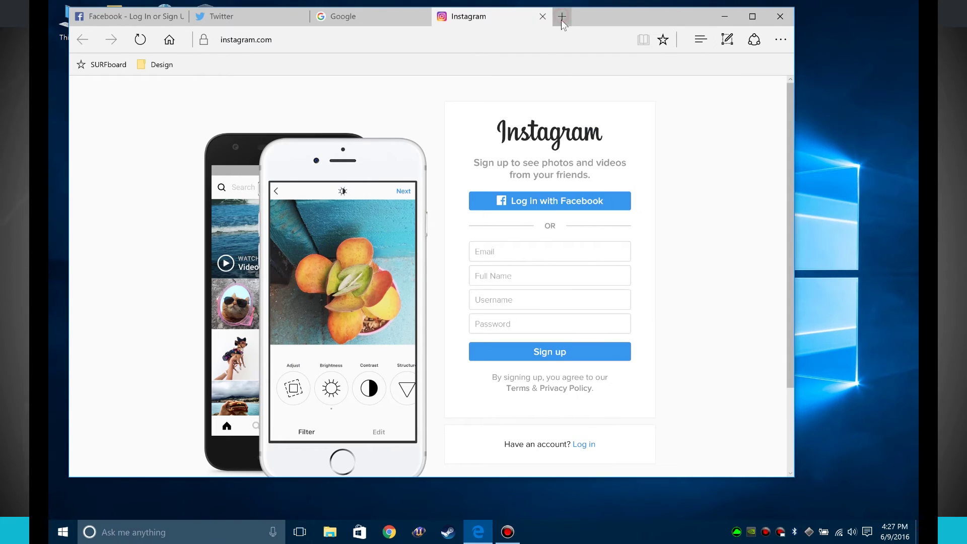
pyautogui.click(561, 18)
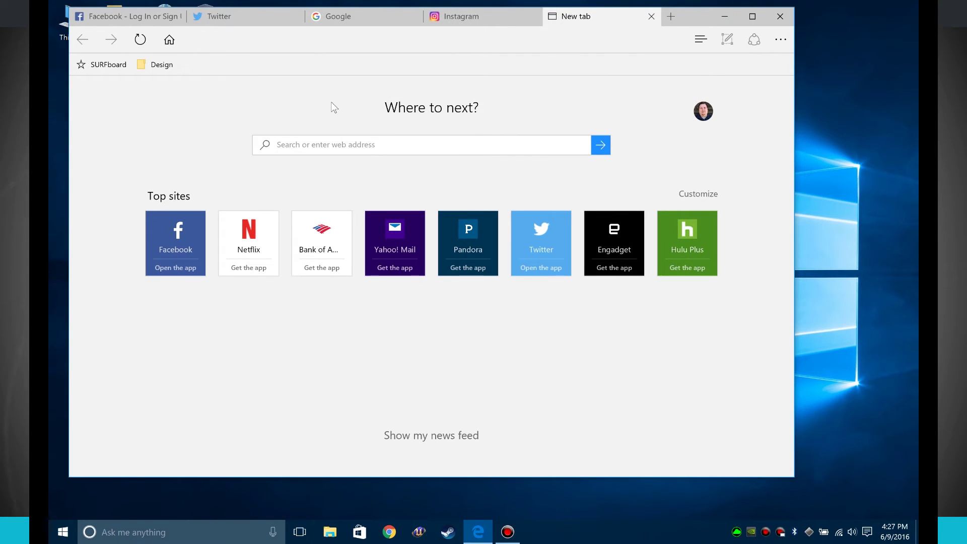
pyautogui.write('msn.')
pyautogui.press('Return')
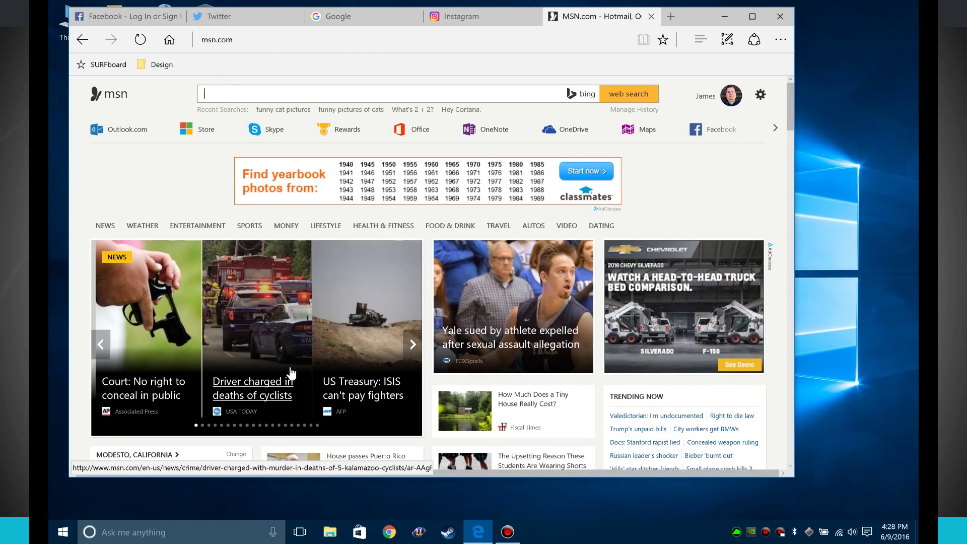
pyautogui.scroll(-7, 227, 337)
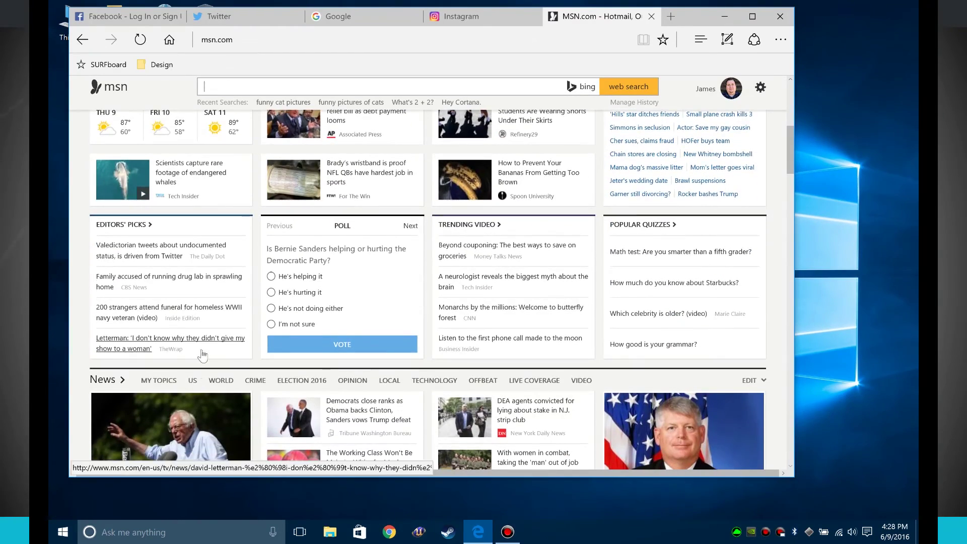
pyautogui.scroll(-3, 228, 356)
pyautogui.click(166, 332)
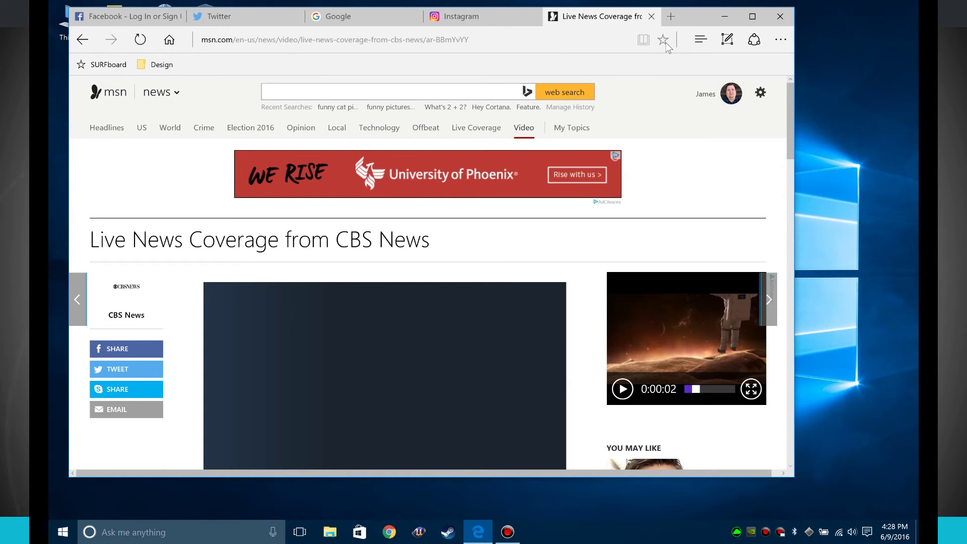
# - Add the Live News Coverage from CBS News page to the reading list
pyautogui.click(664, 40)
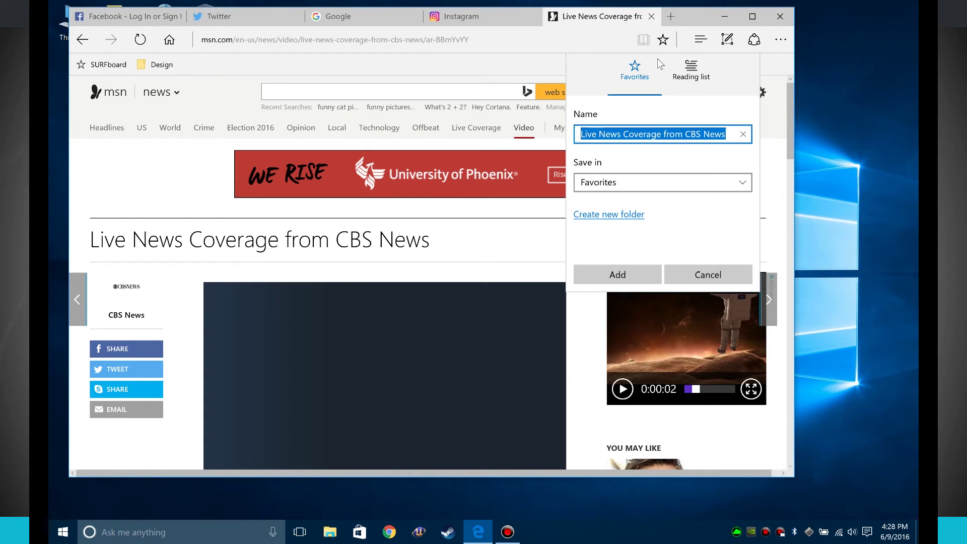
pyautogui.click(692, 73)
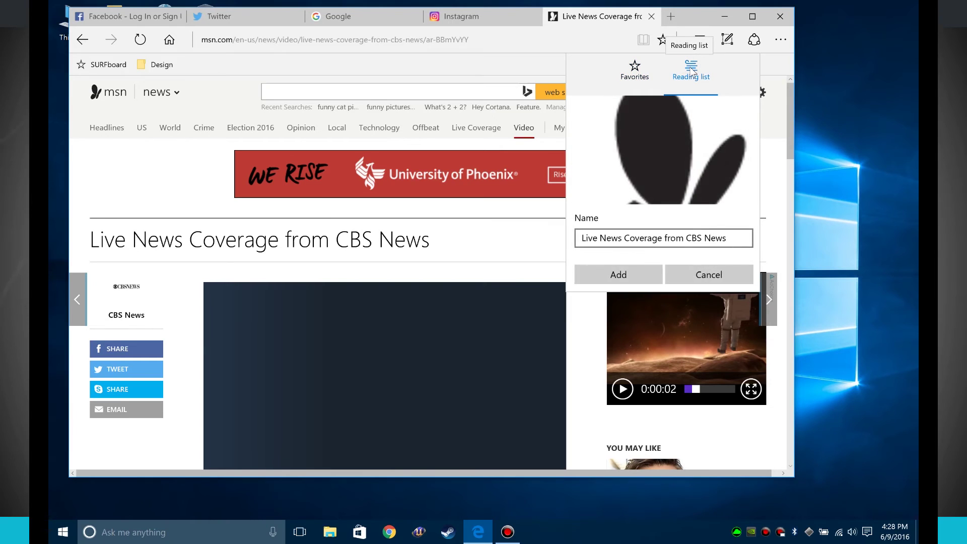
pyautogui.click(616, 278)
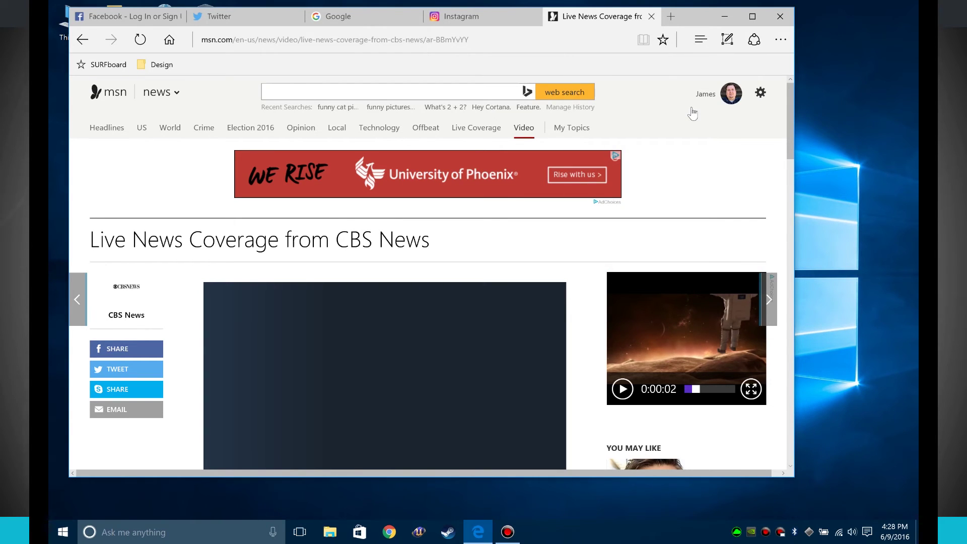
# - Check the Favorites save folder without saving, then open the CBS item from the reading list
pyautogui.click(663, 40)
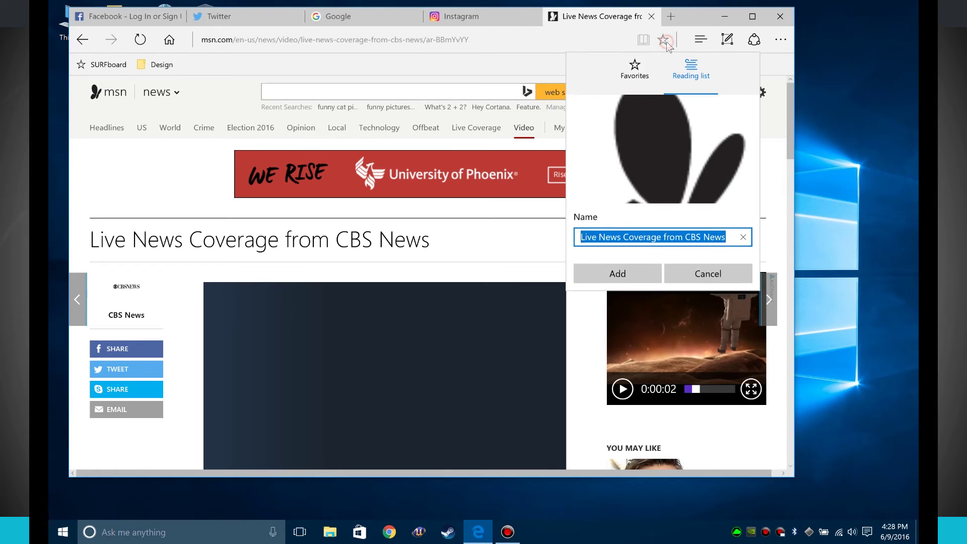
pyautogui.click(635, 76)
pyautogui.click(612, 132)
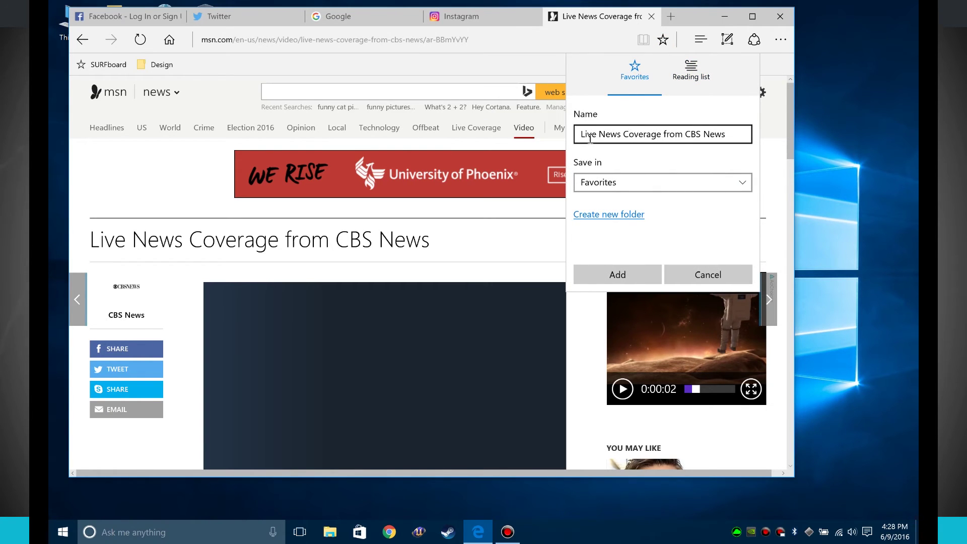
pyautogui.click(634, 185)
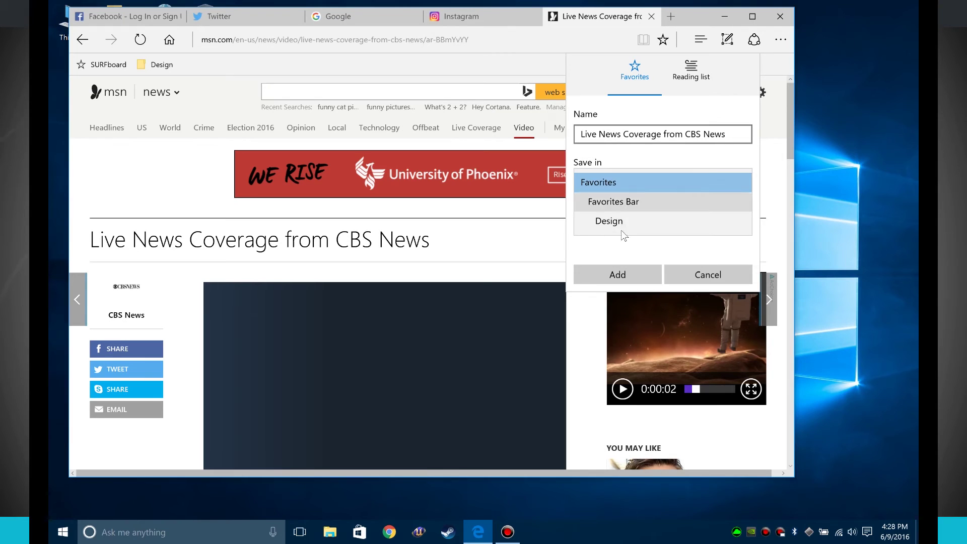
pyautogui.click(624, 252)
pyautogui.click(706, 275)
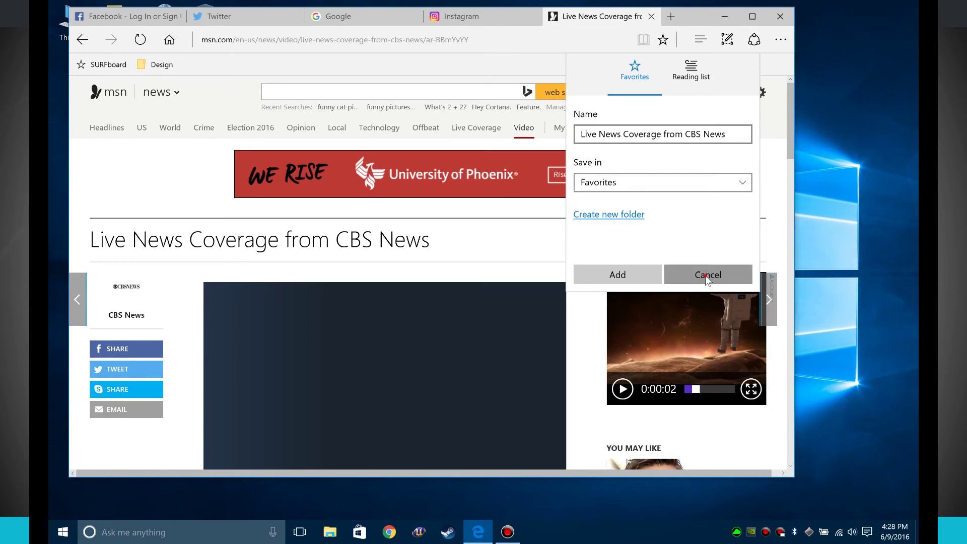
pyautogui.click(705, 43)
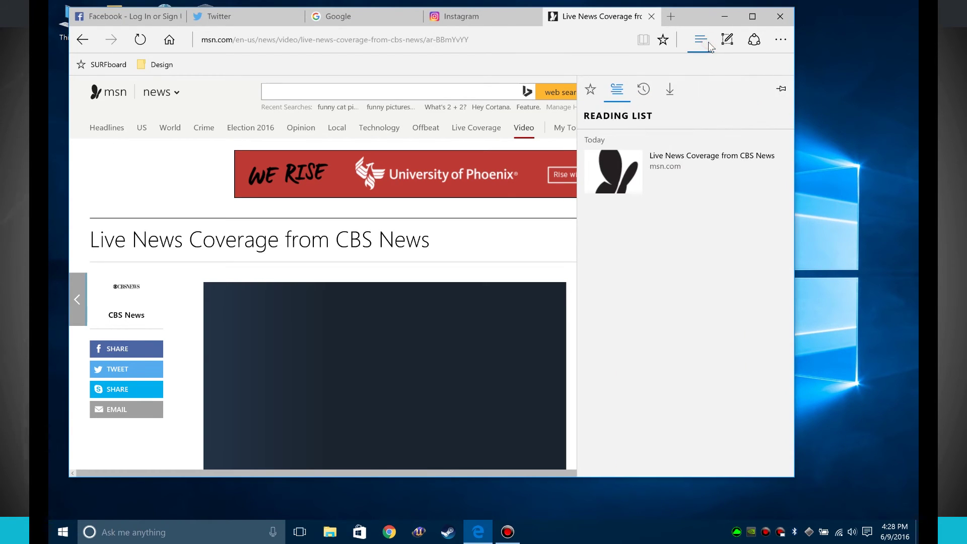
pyautogui.click(645, 179)
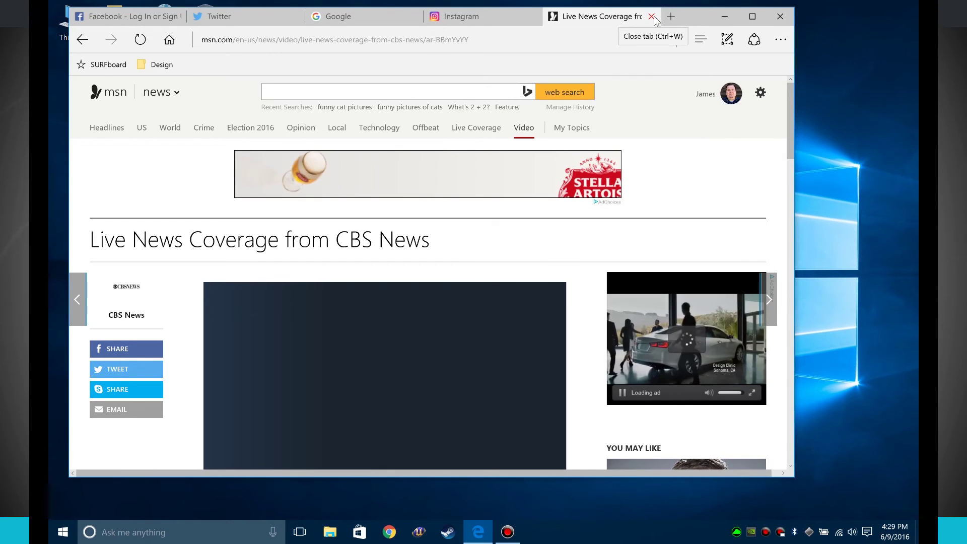
# - Close the CBS News tab and try Medium and Dark reading view styles before returning to Default
pyautogui.click(651, 16)
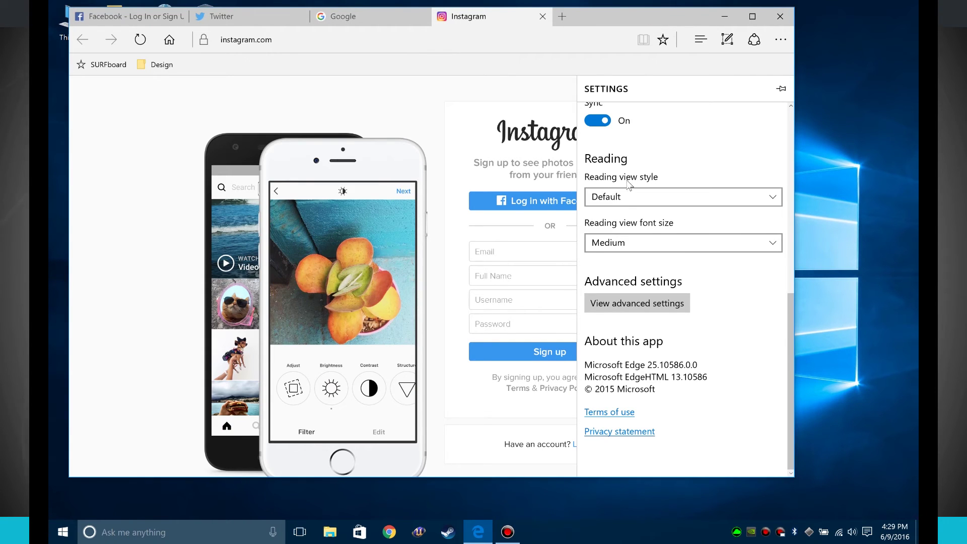
pyautogui.click(633, 197)
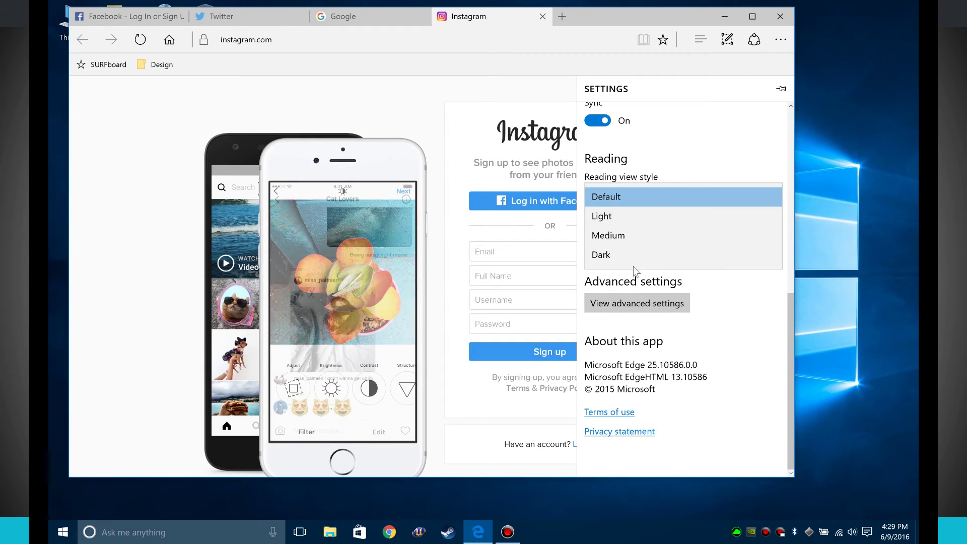
pyautogui.click(648, 234)
pyautogui.click(648, 199)
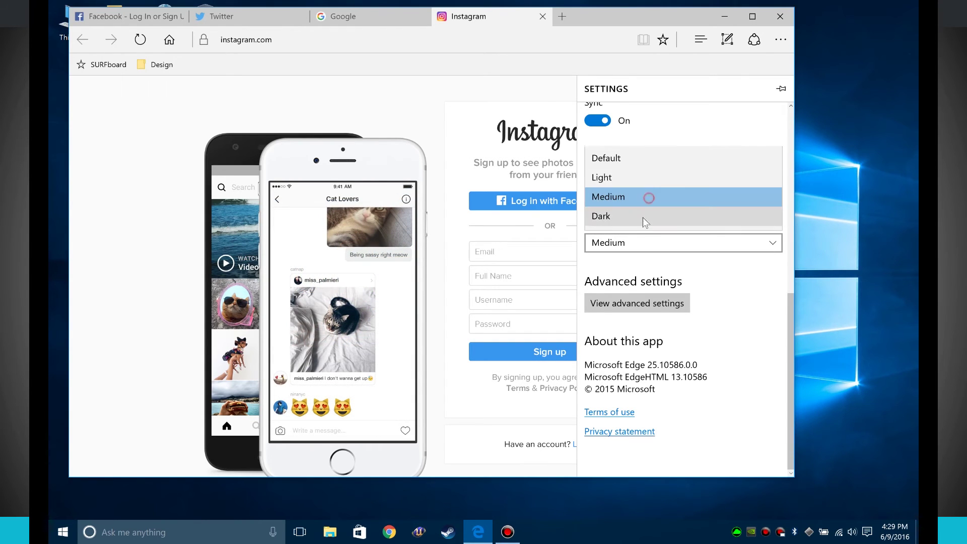
pyautogui.click(641, 218)
pyautogui.click(641, 196)
pyautogui.click(638, 141)
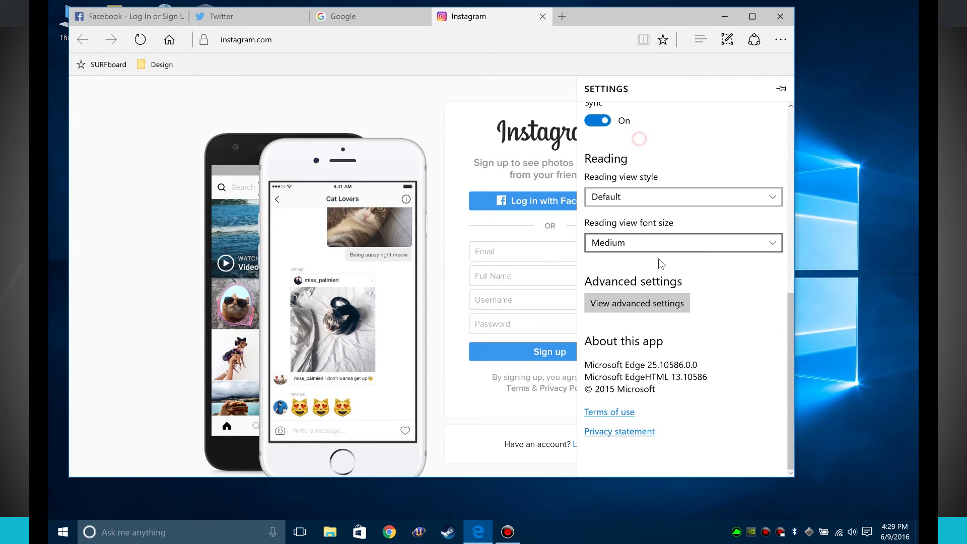
# - Keep the reading view font size at Medium and open Advanced settings
pyautogui.click(639, 244)
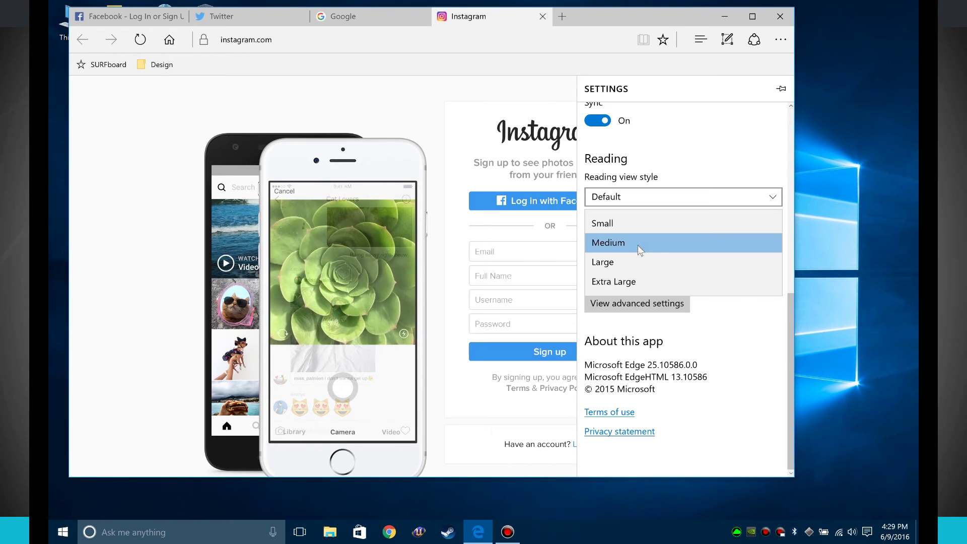
pyautogui.click(743, 351)
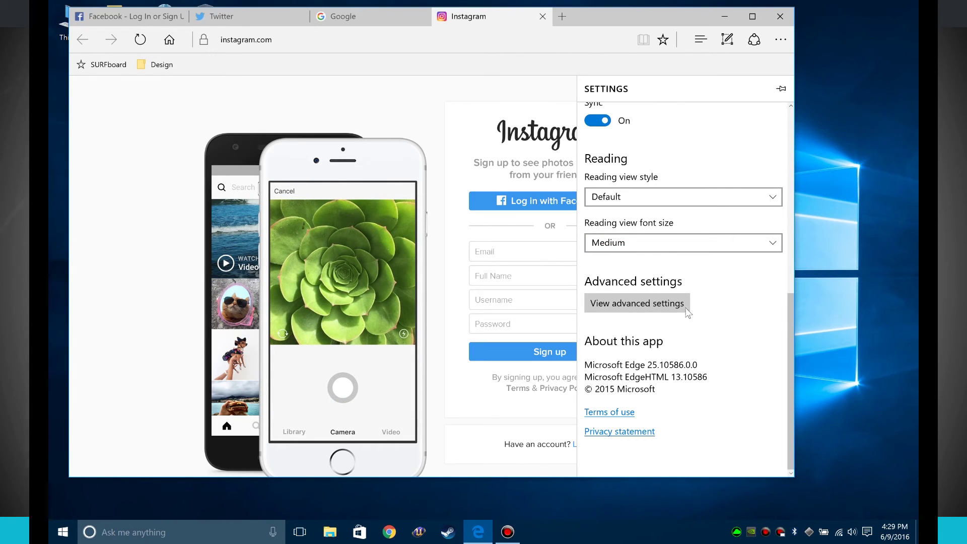
pyautogui.click(637, 303)
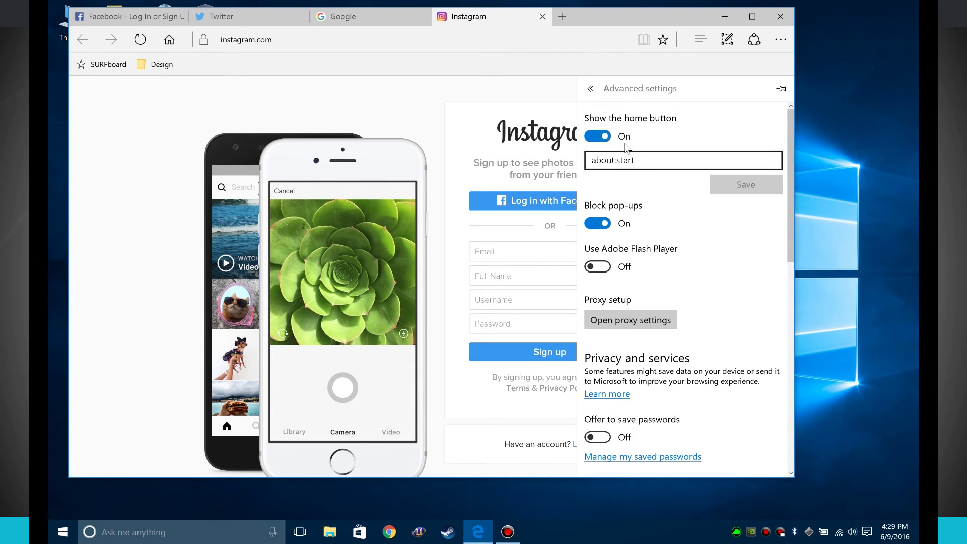
# - Toggle Show the home button off and on twice, leaving it on, and scroll to the address-bar search setting
pyautogui.click(600, 136)
pyautogui.click(600, 136)
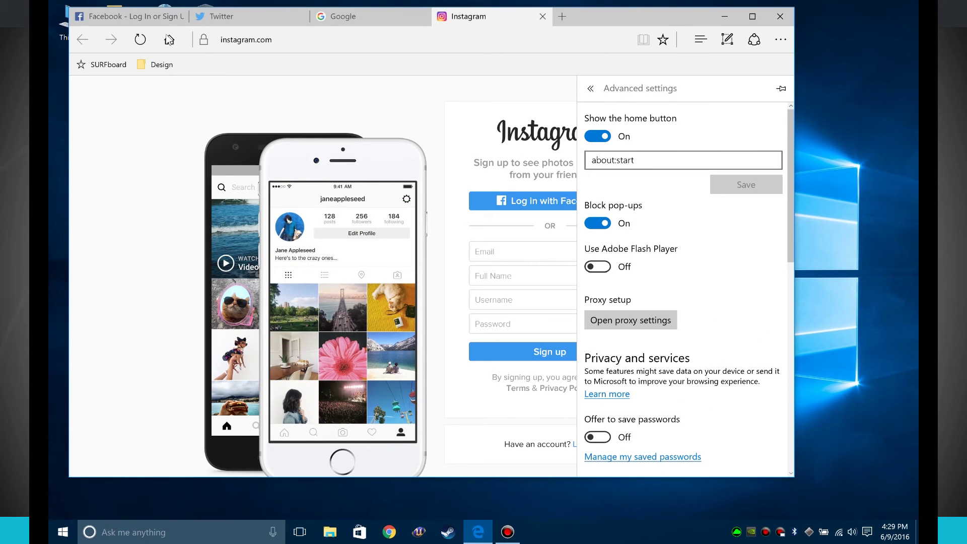
pyautogui.click(587, 135)
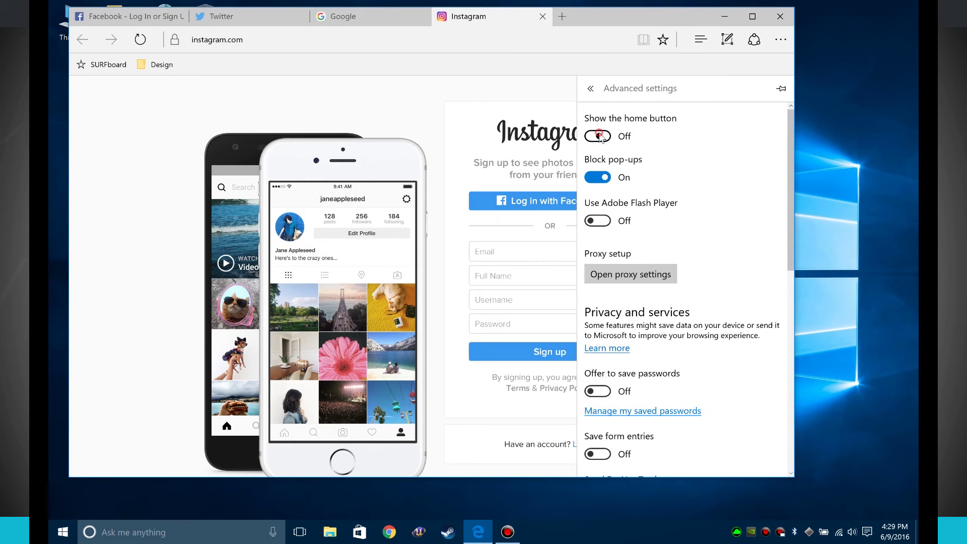
pyautogui.click(587, 135)
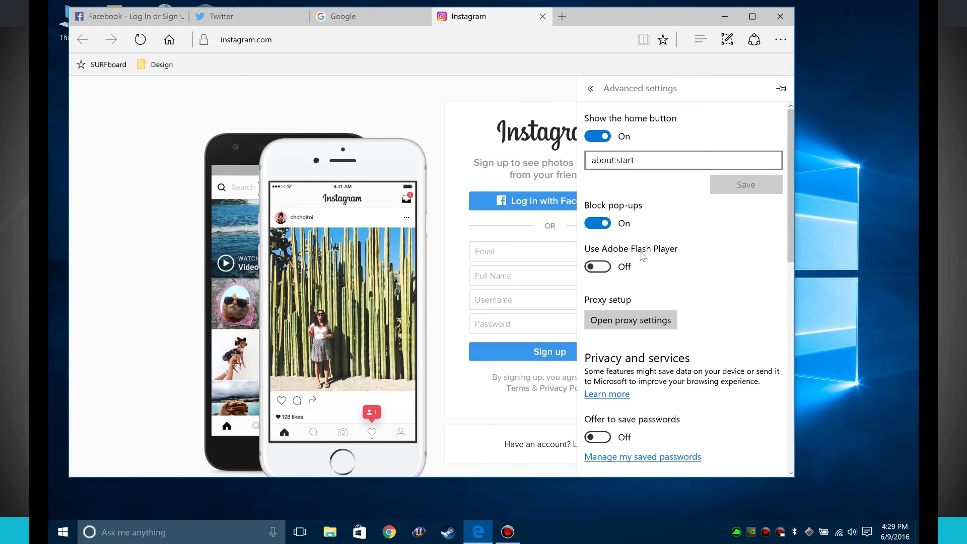
pyautogui.scroll(-3, 700, 302)
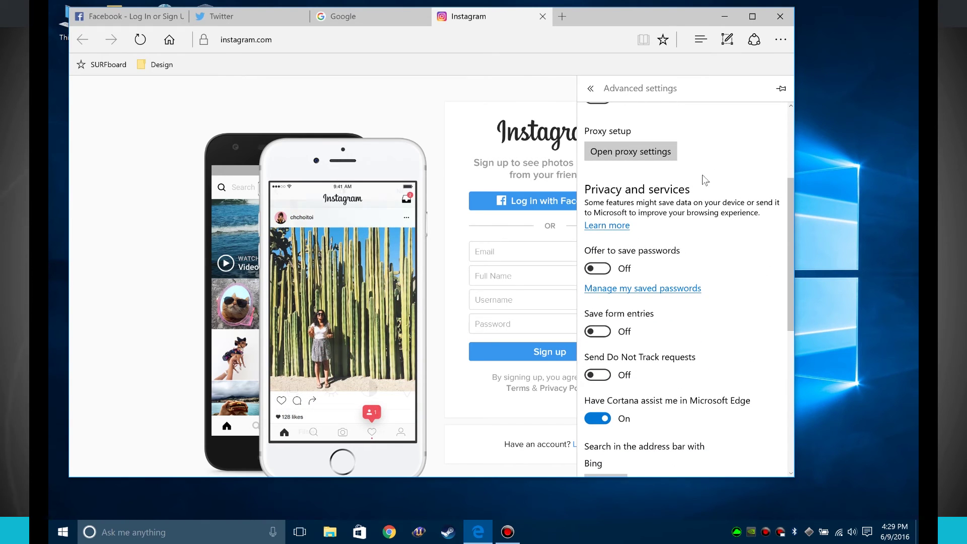
pyautogui.scroll(-2, 685, 202)
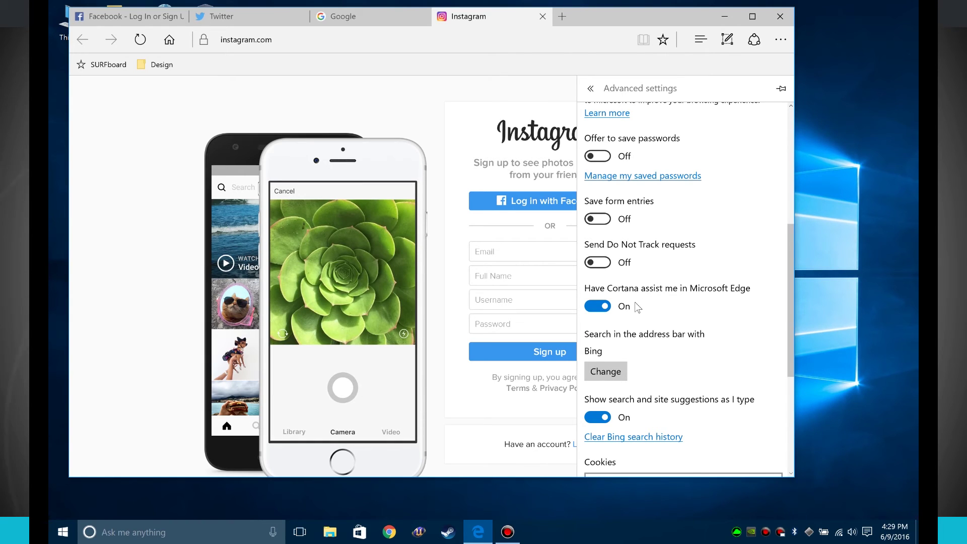
pyautogui.scroll(-3, 638, 307)
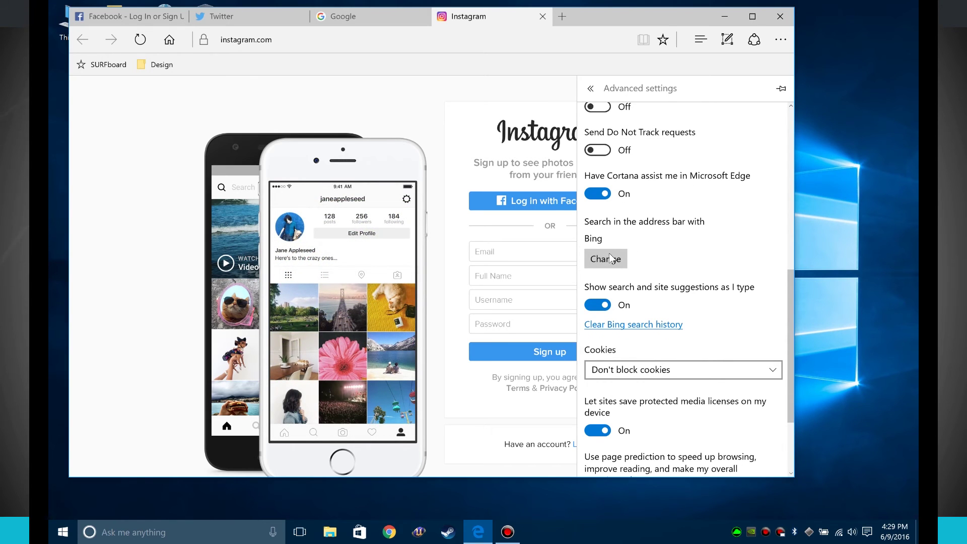
# - Set Google Search as the default address-bar search engine, close settings, and open a new tab
pyautogui.click(609, 259)
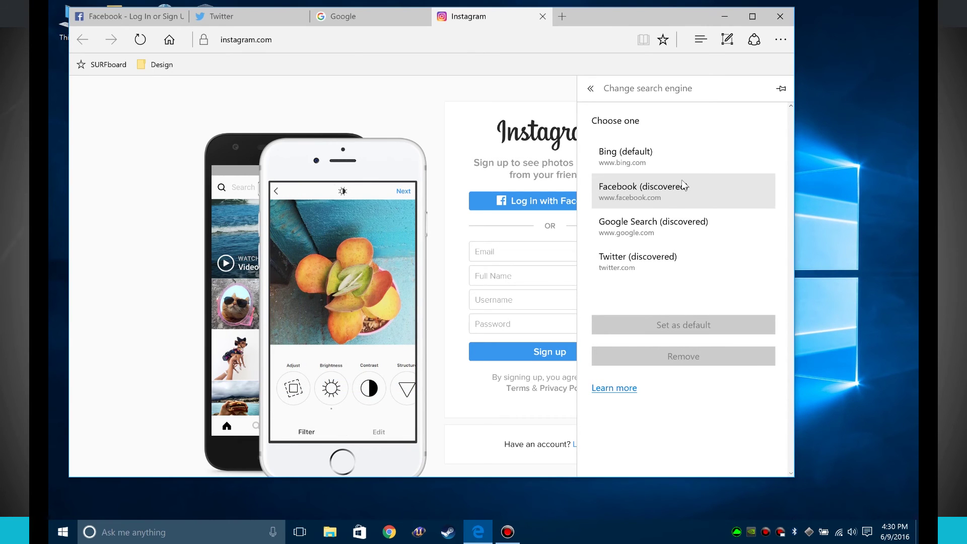
pyautogui.click(641, 228)
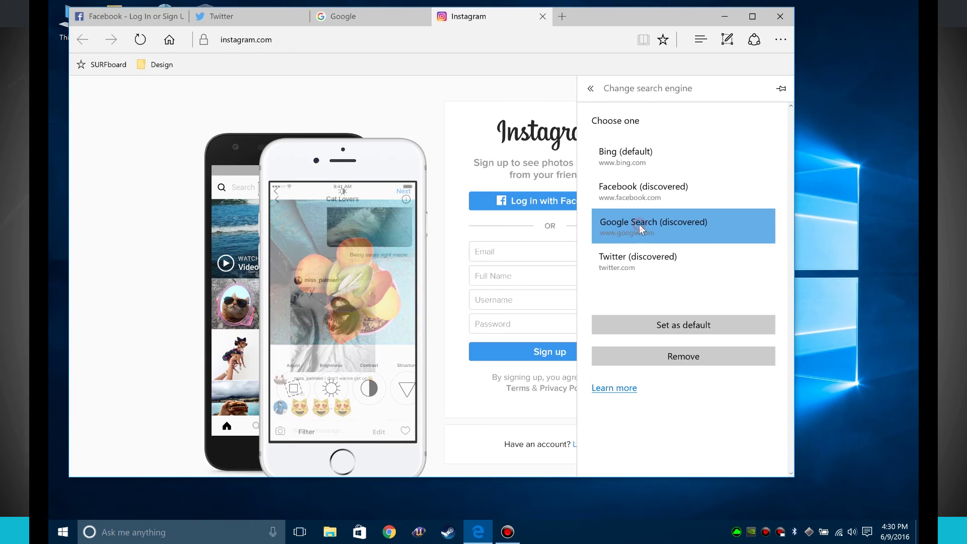
pyautogui.click(689, 333)
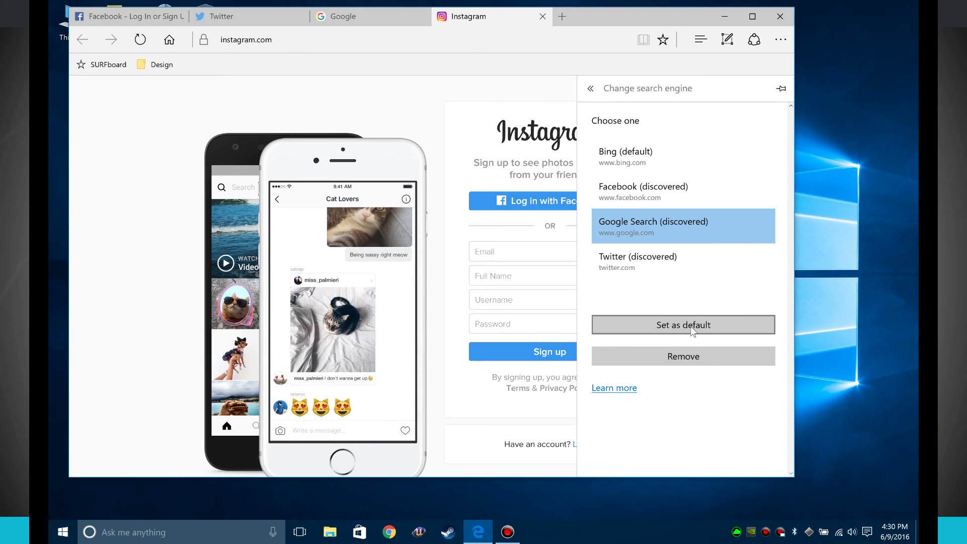
pyautogui.click(423, 96)
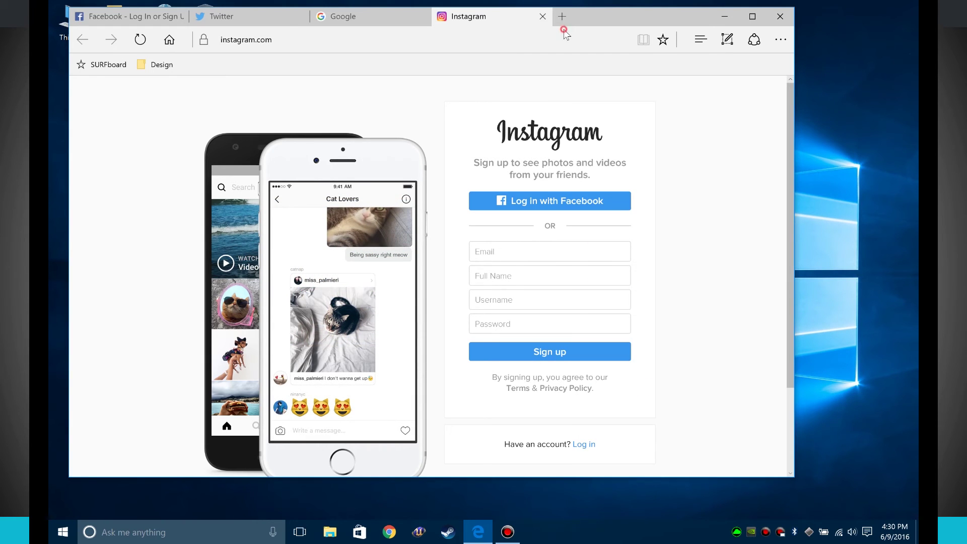
pyautogui.click(562, 17)
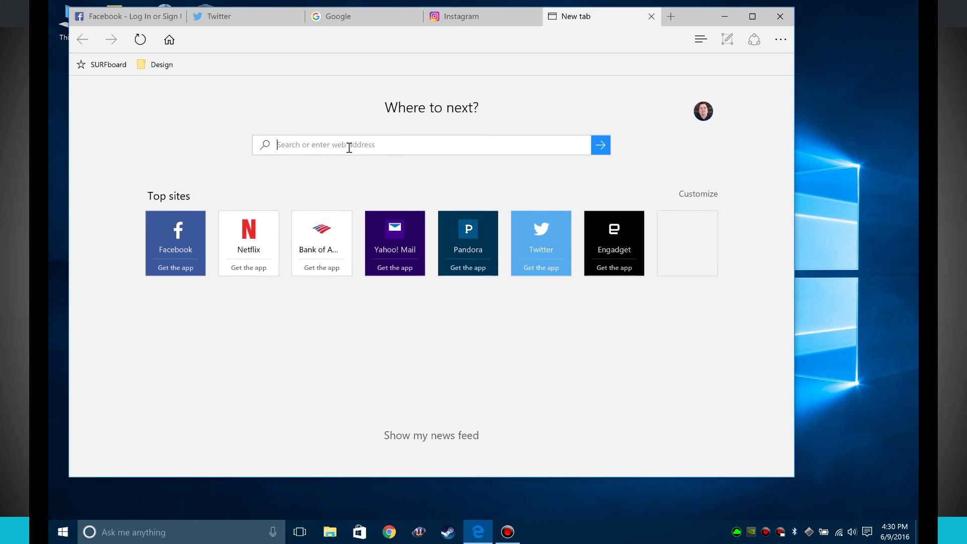
# - Search 'funny pictures of cats' from the new tab and dismiss the Chrome promotion popup
pyautogui.write('fu')
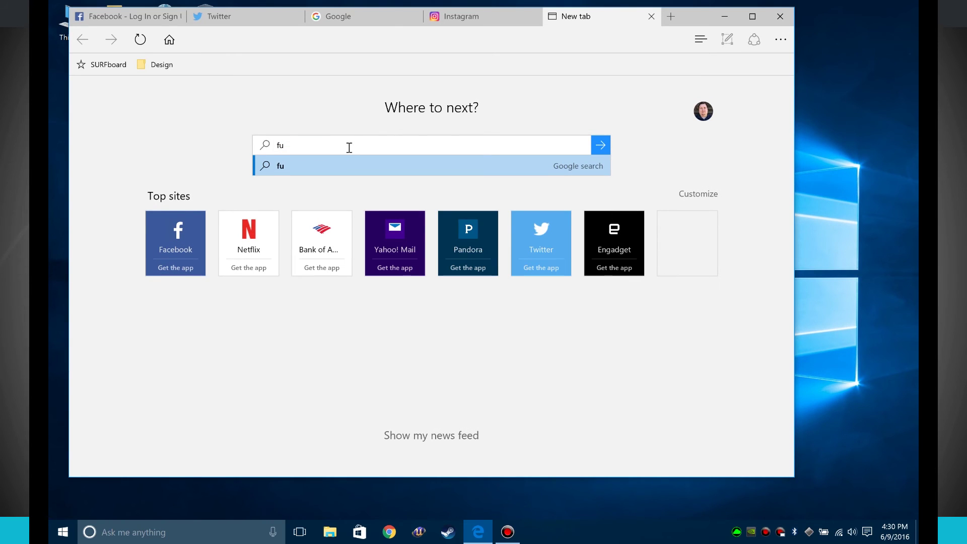
pyautogui.write('nny pictures of cats')
pyautogui.press('Return')
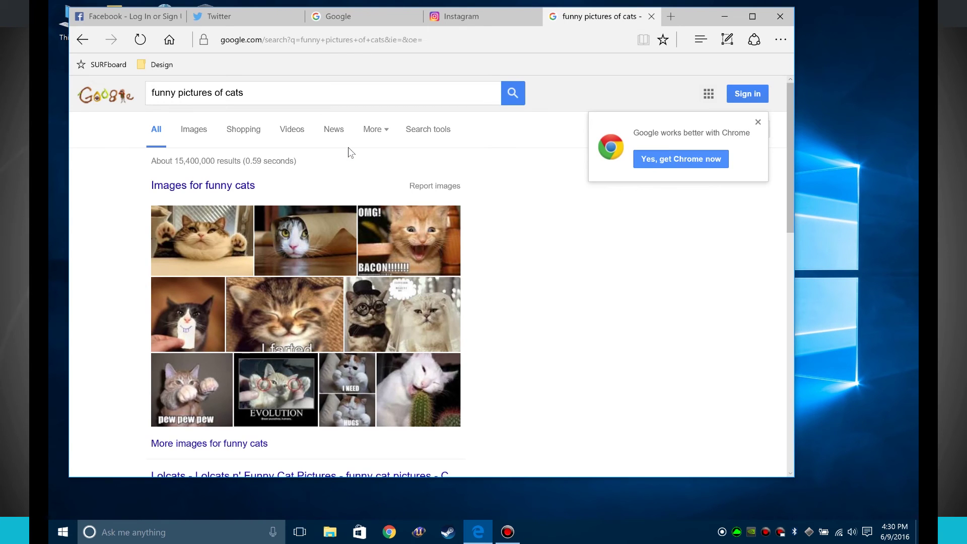
pyautogui.click(758, 122)
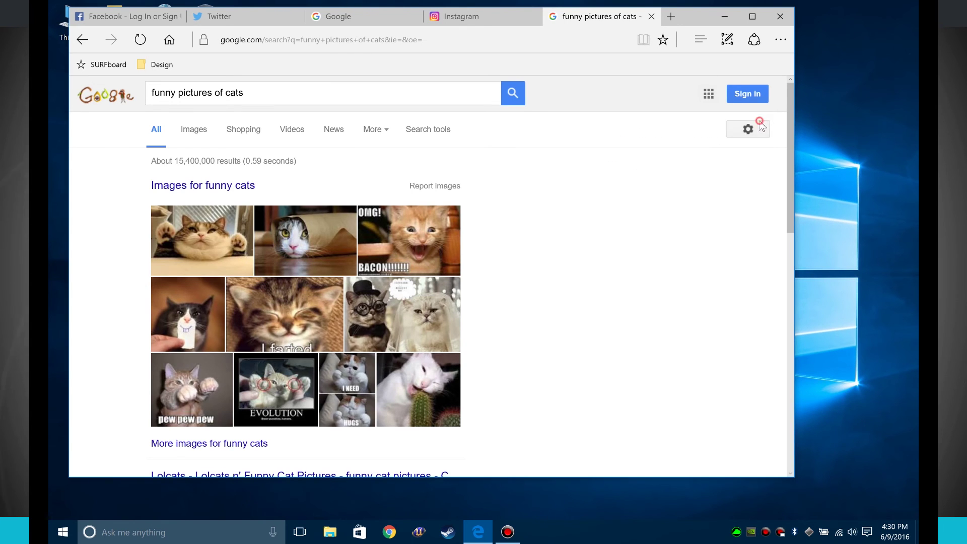
# - Go to Edge's advanced settings through the more-options menu and Settings
pyautogui.click(781, 39)
pyautogui.click(670, 351)
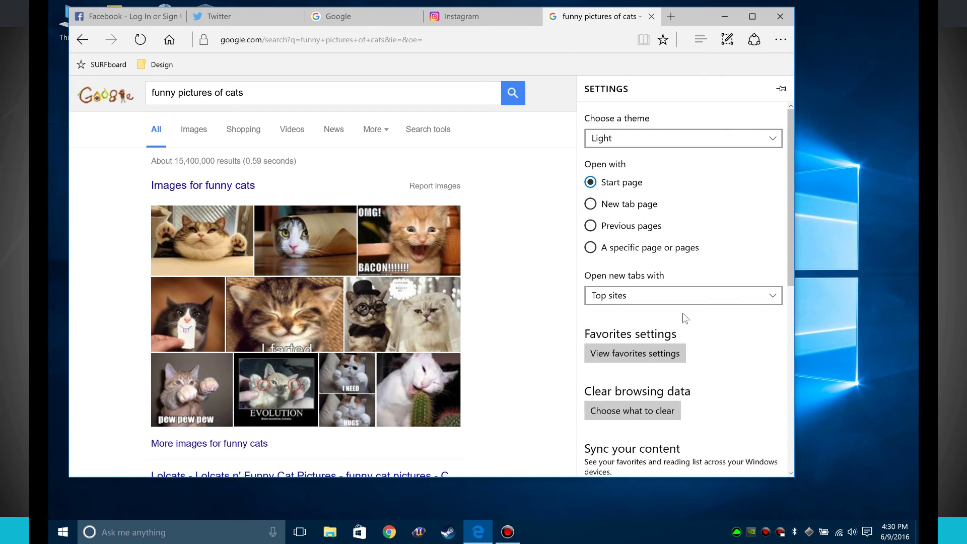
pyautogui.scroll(-6, 688, 410)
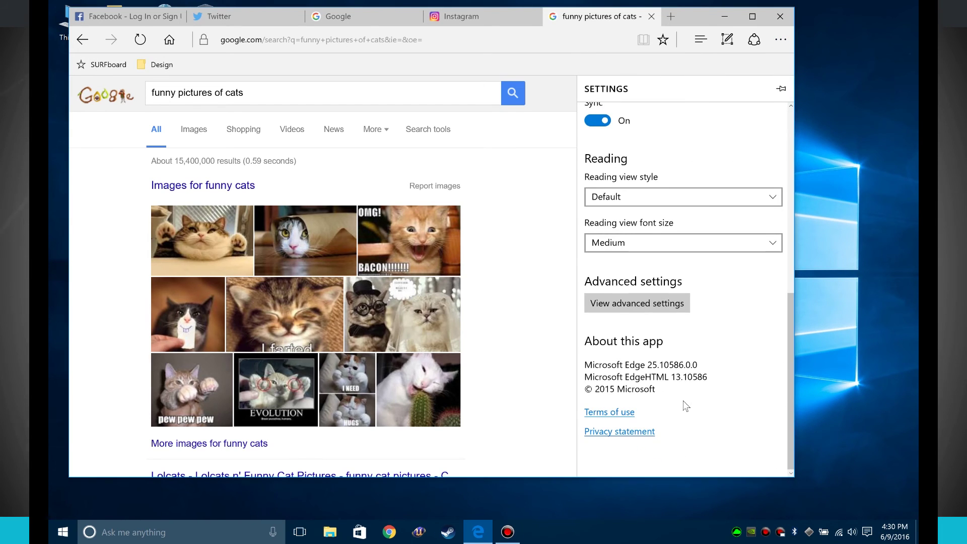
pyautogui.click(621, 304)
pyautogui.scroll(-5, 679, 304)
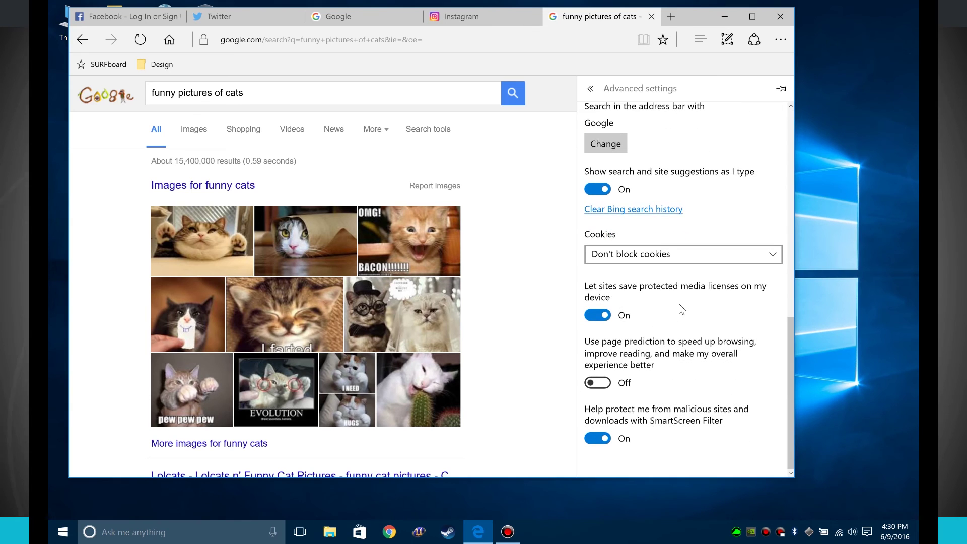
pyautogui.scroll(1, 655, 117)
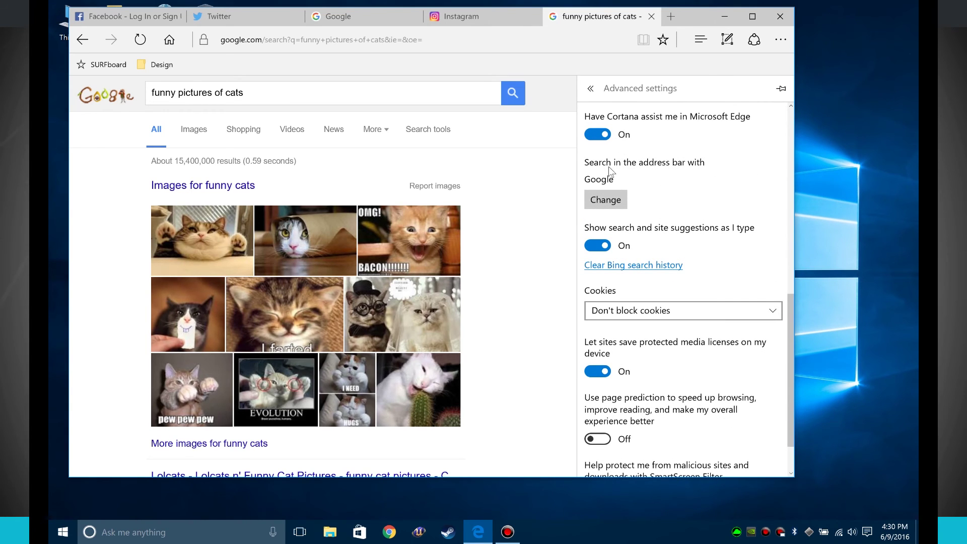
# - Make Bing the default address-bar search engine again
pyautogui.click(625, 206)
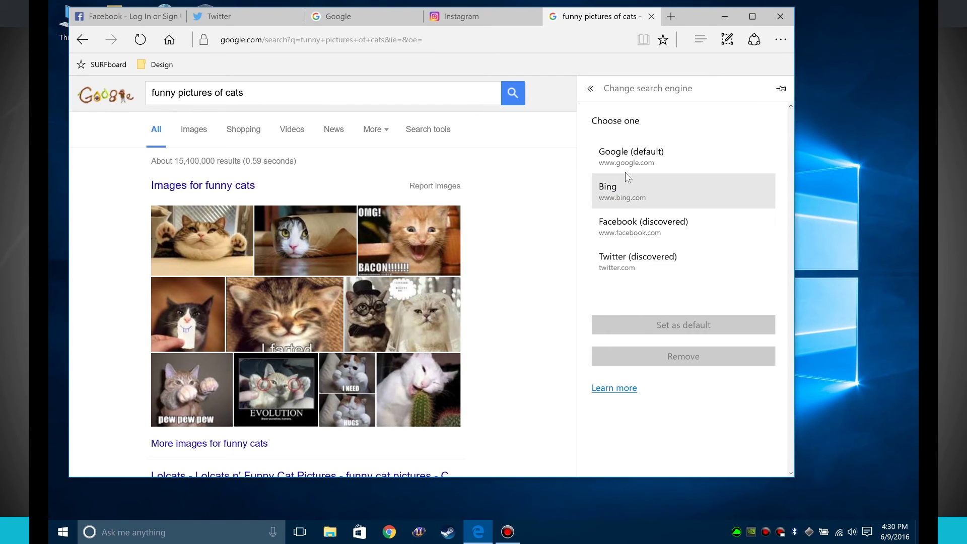
pyautogui.click(631, 193)
pyautogui.click(704, 322)
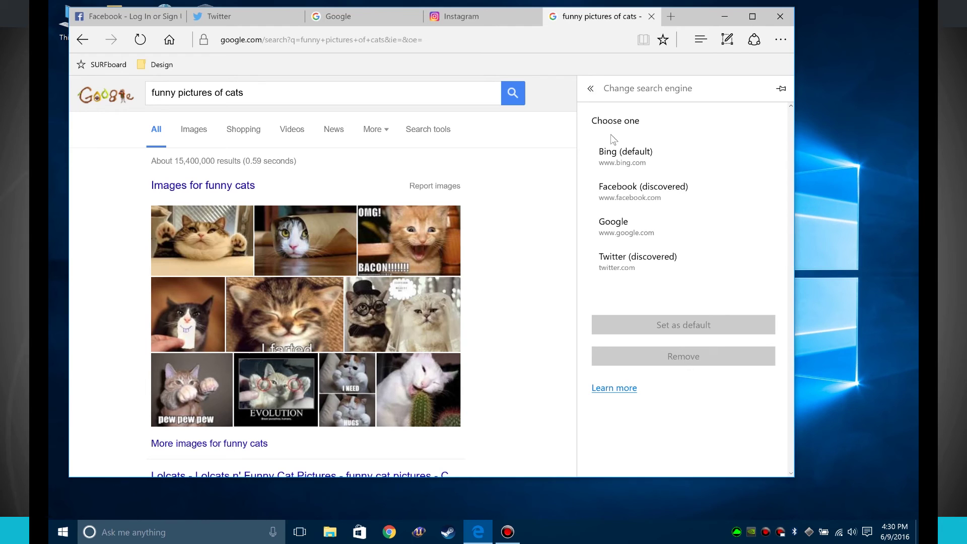
pyautogui.click(591, 87)
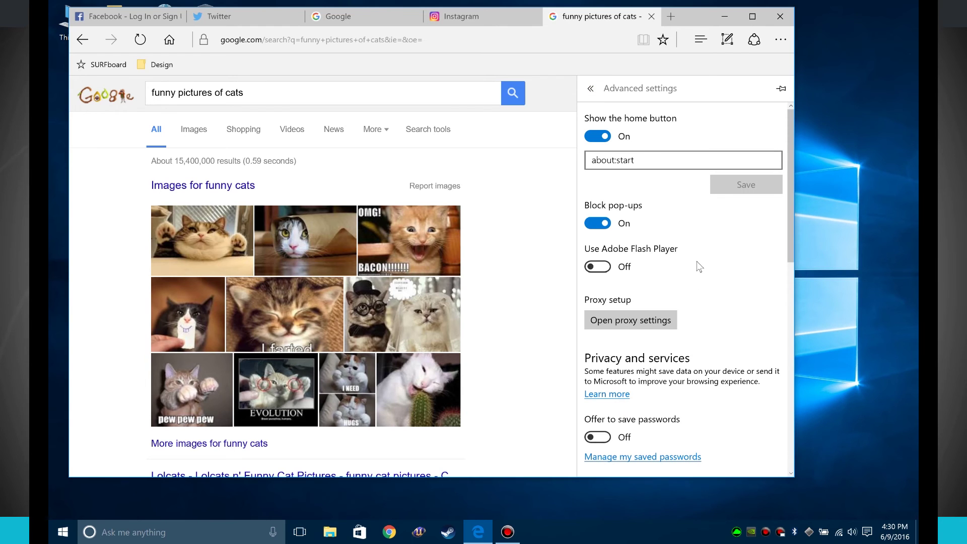
pyautogui.scroll(-10, 699, 266)
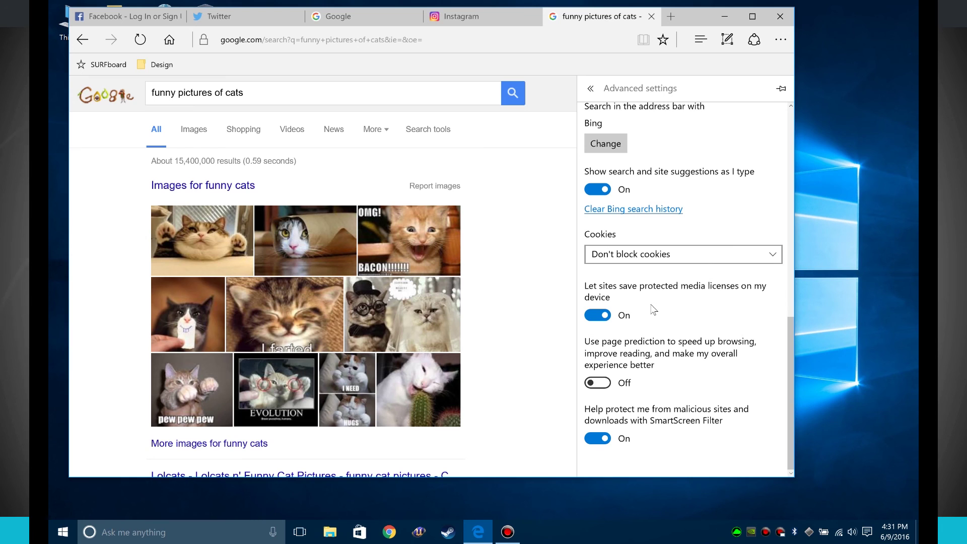
# - Scroll back up through Advanced settings and return to the main Settings list
pyautogui.scroll(3, 669, 320)
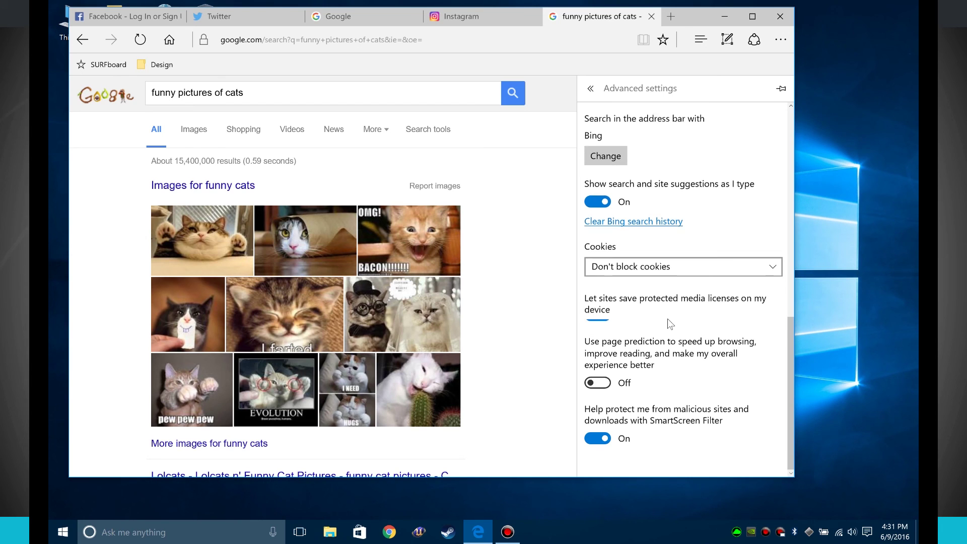
pyautogui.scroll(7, 687, 302)
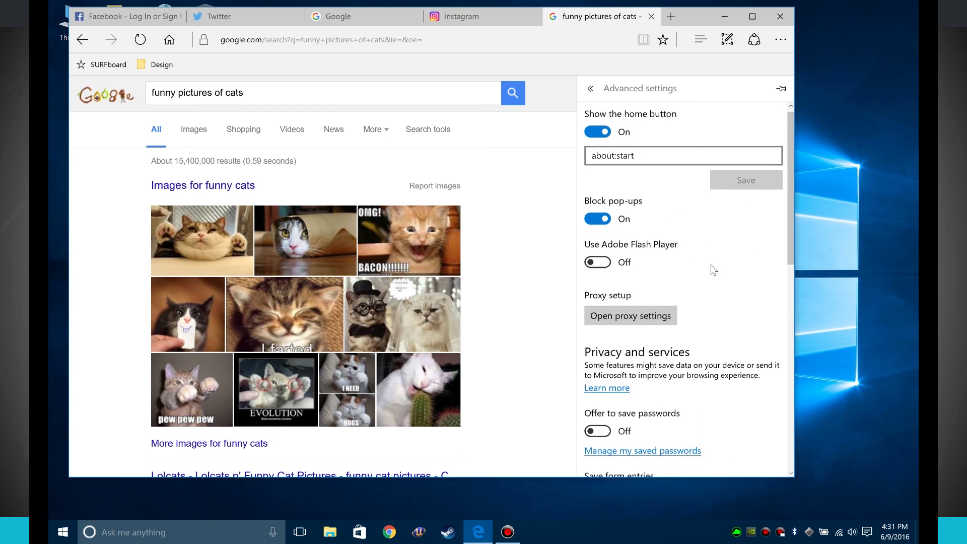
pyautogui.click(590, 89)
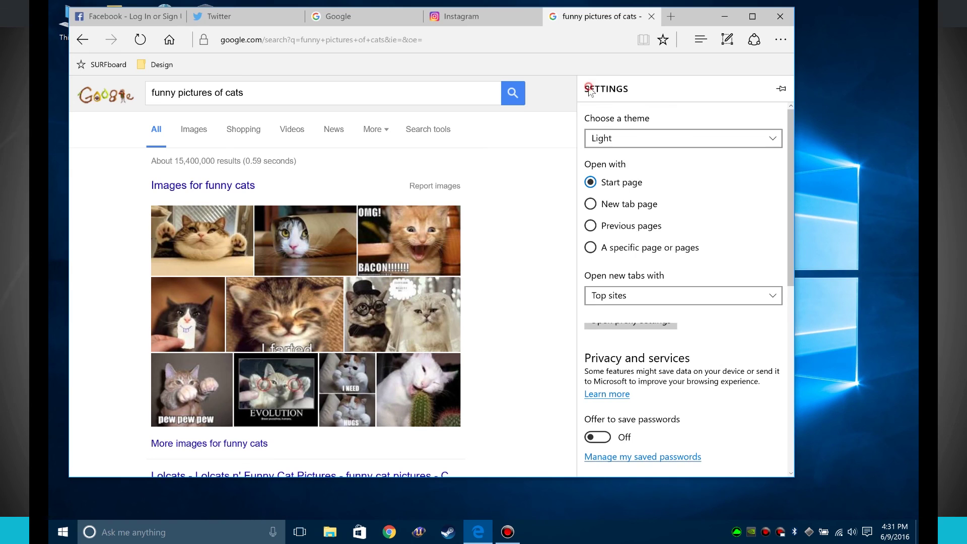
# - Close the settings pane so the Google cat results fill the page, previewing the Twitter and Google tabs
pyautogui.click(540, 227)
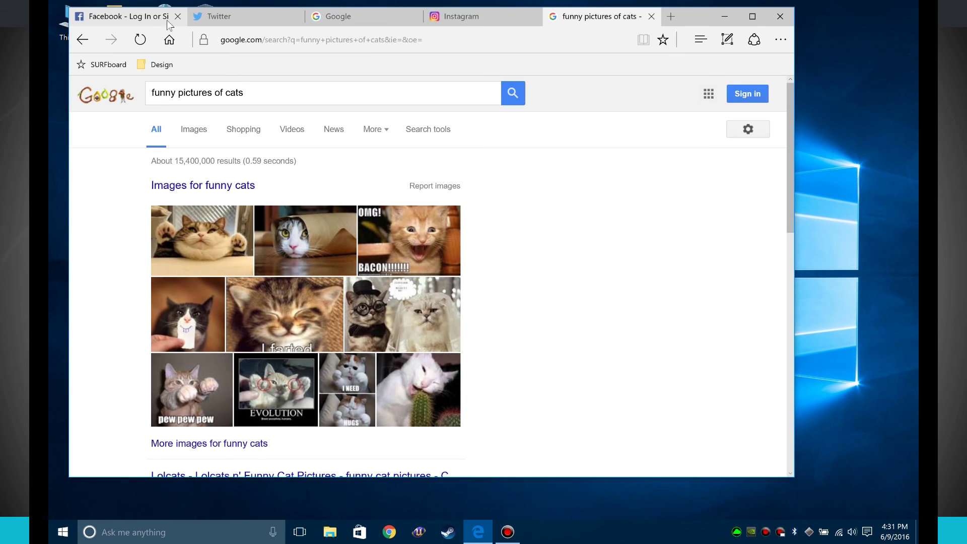
pyautogui.moveTo(219, 18)
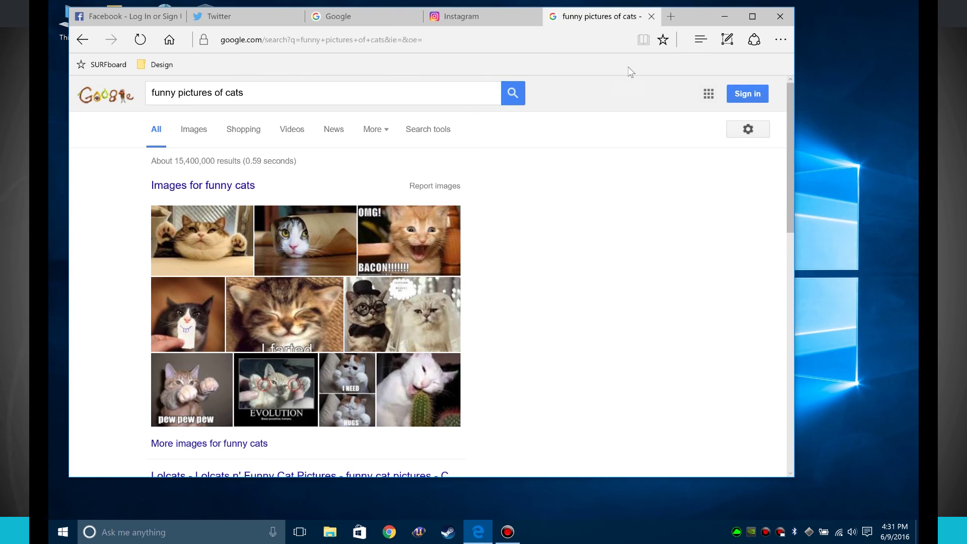
pyautogui.moveTo(364, 19)
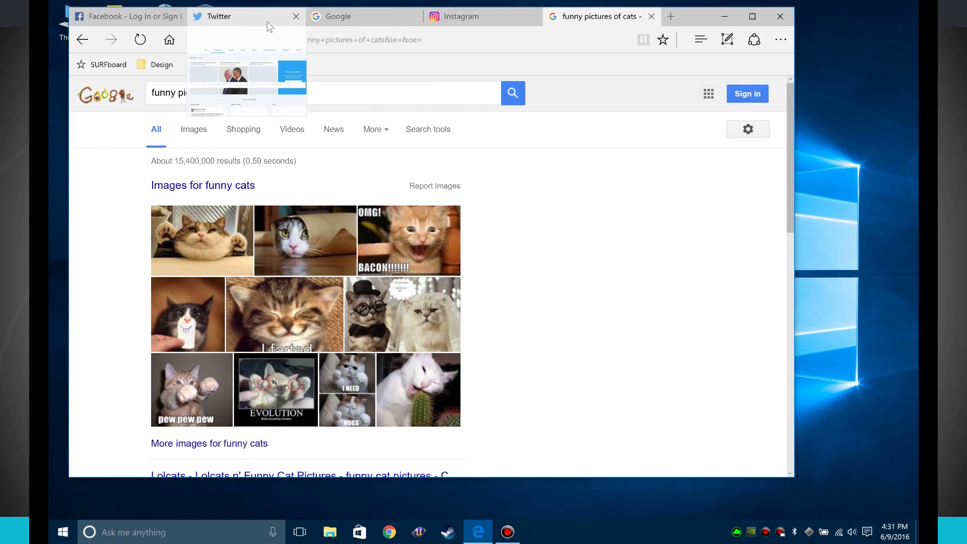